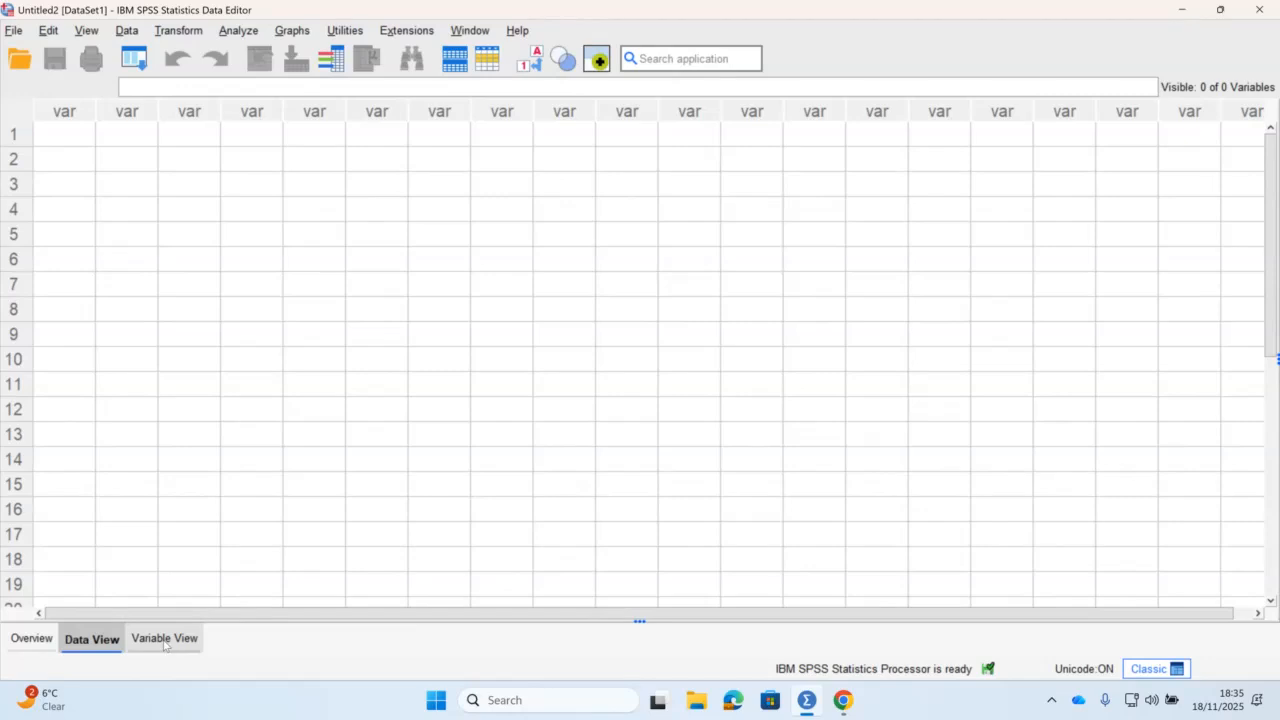
Step: Define the dataset's first variable and name it ATM_USERS
left_click(165, 640)
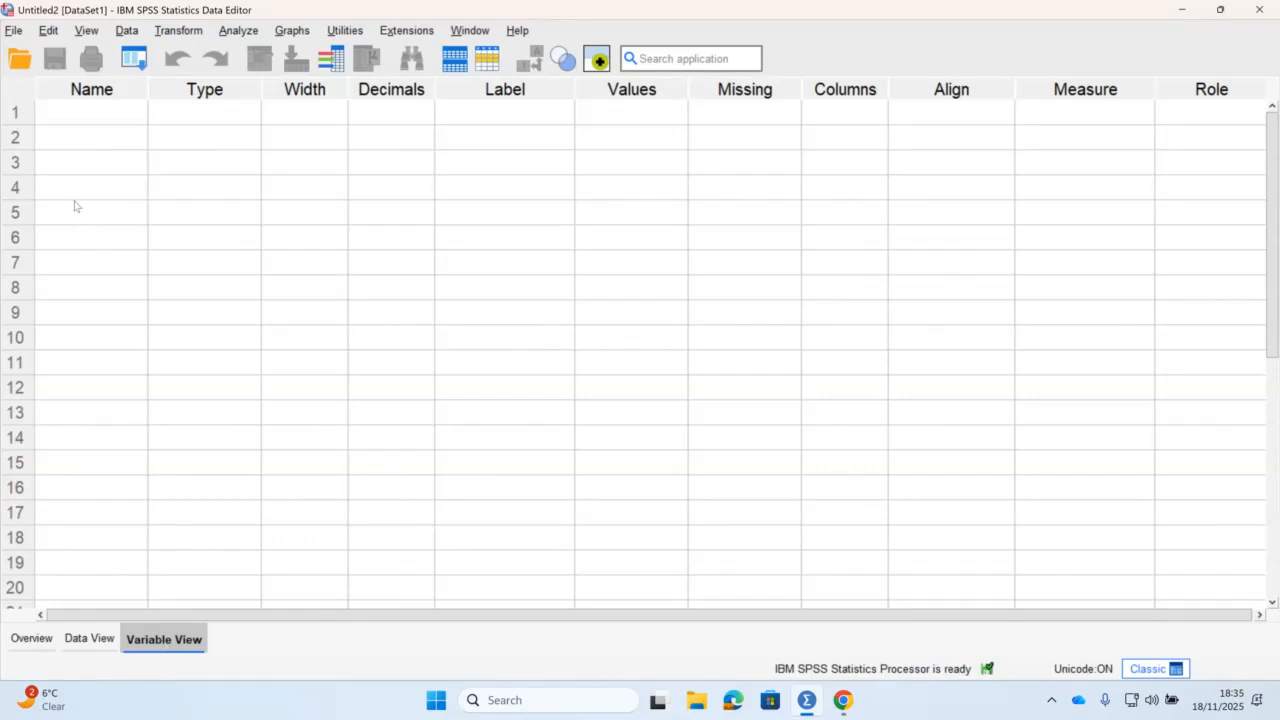
left_click(82, 120)
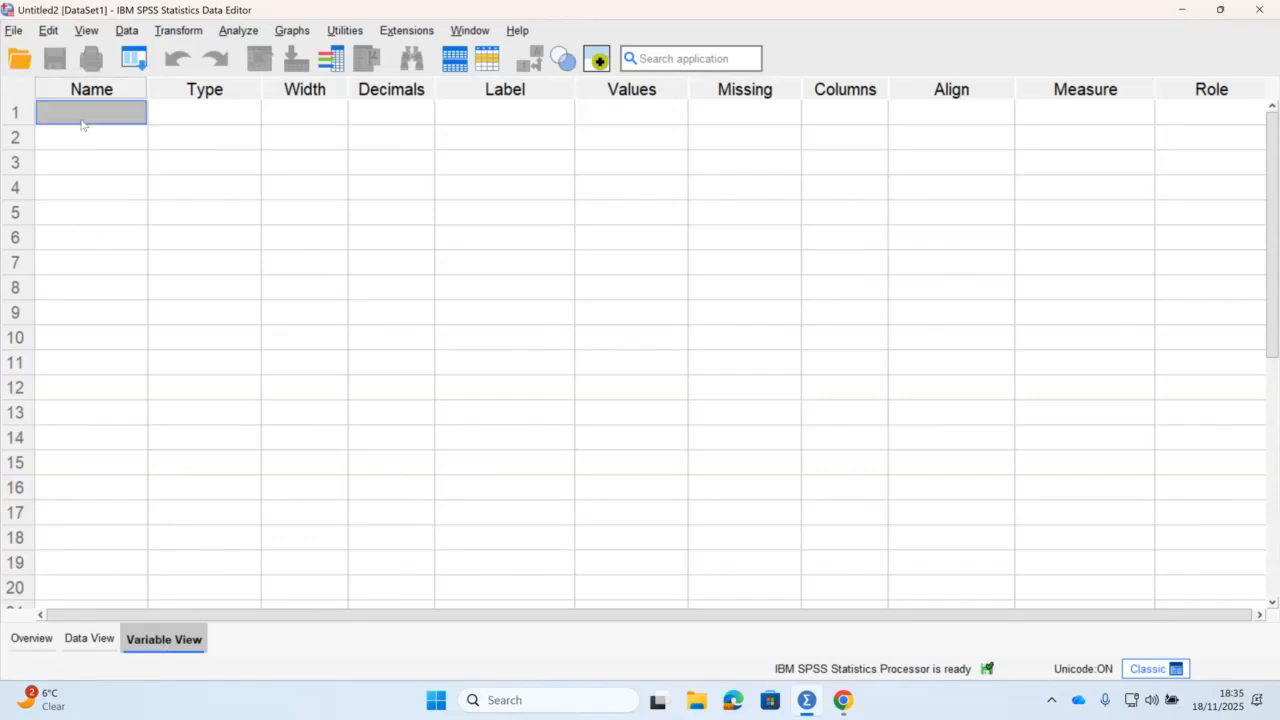
type("ATM")
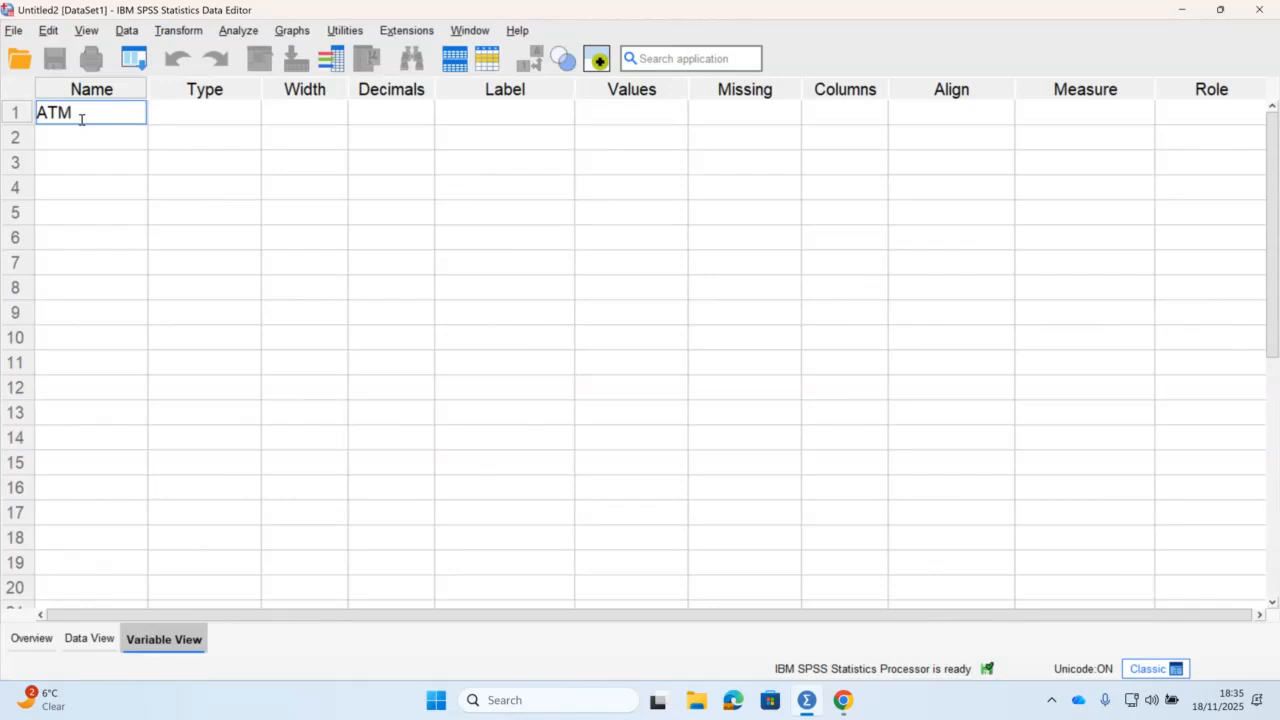
key("Return")
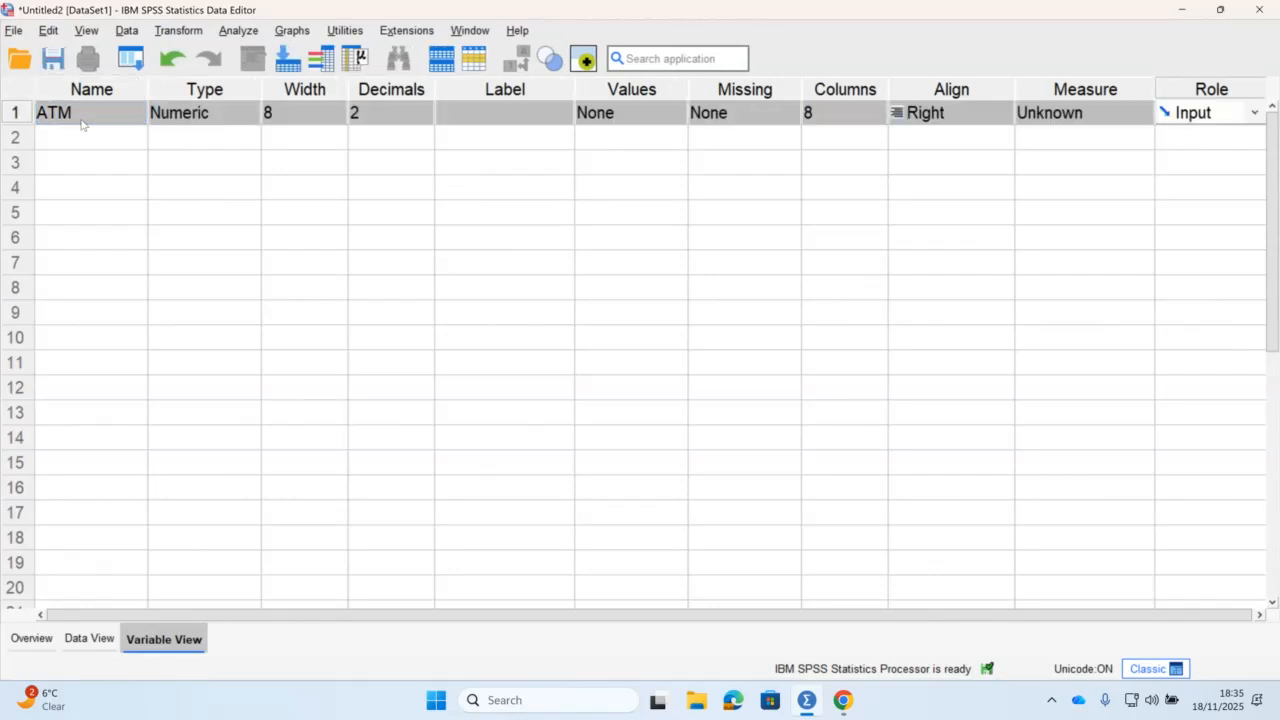
double_click(82, 120)
type("_")
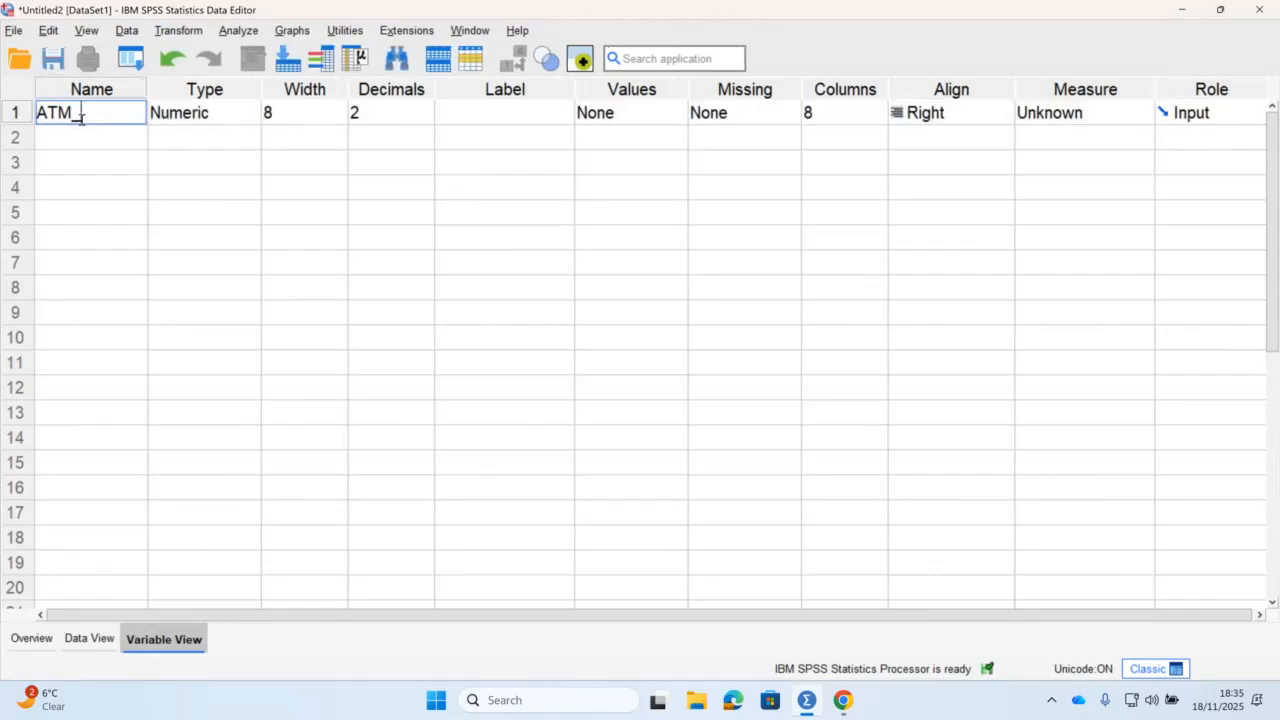
type("USERS")
key("Return")
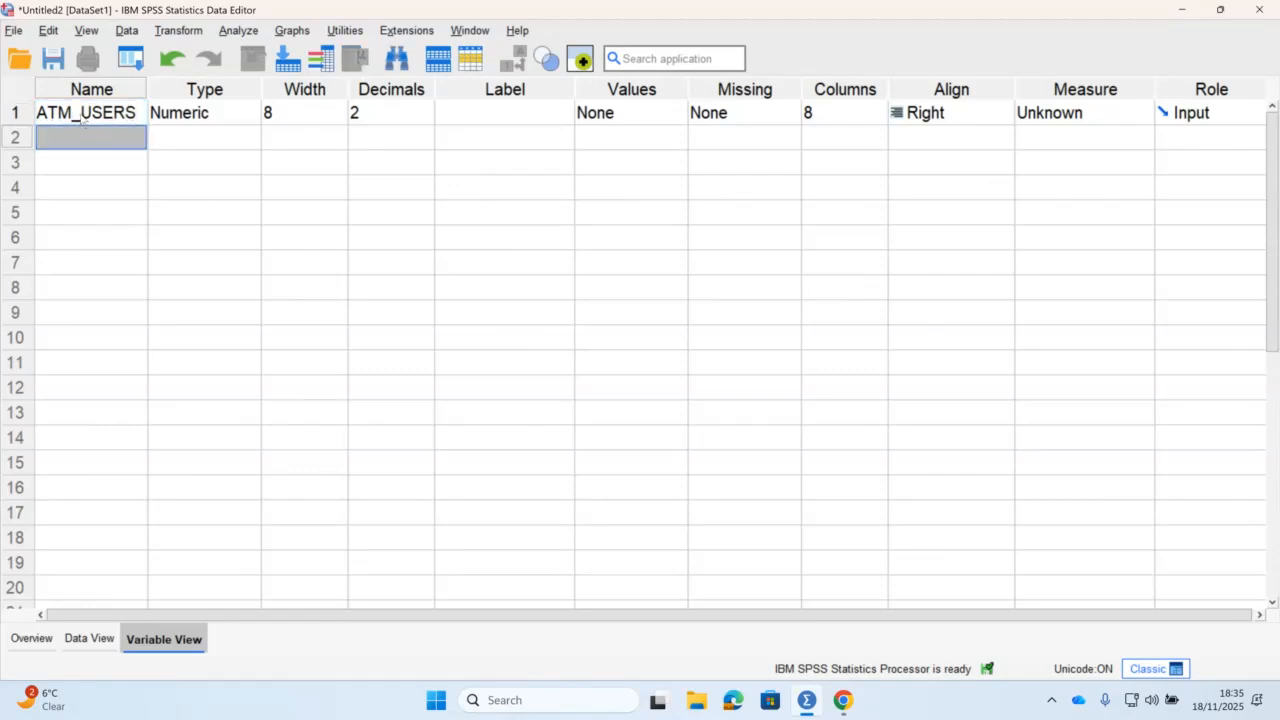
left_click(76, 116)
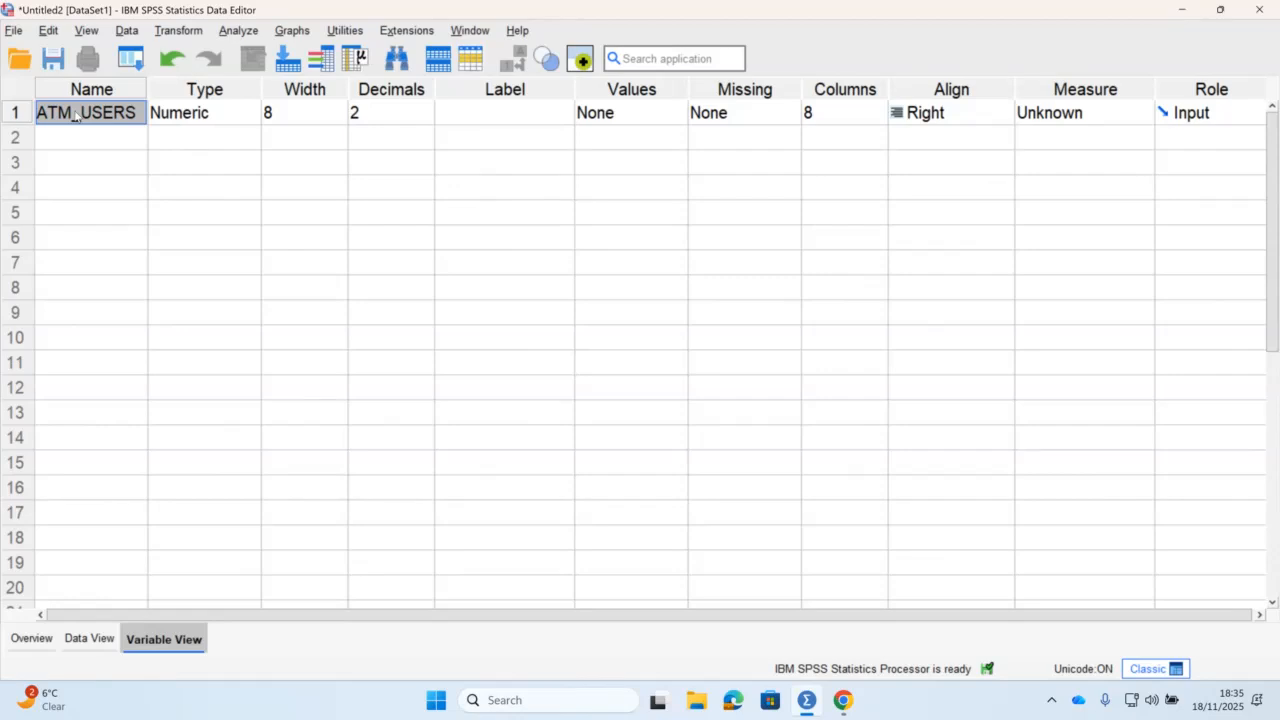
Step: Set the ATM_USERS variable to 0 decimals and its measurement level to Nominal
left_click(202, 117)
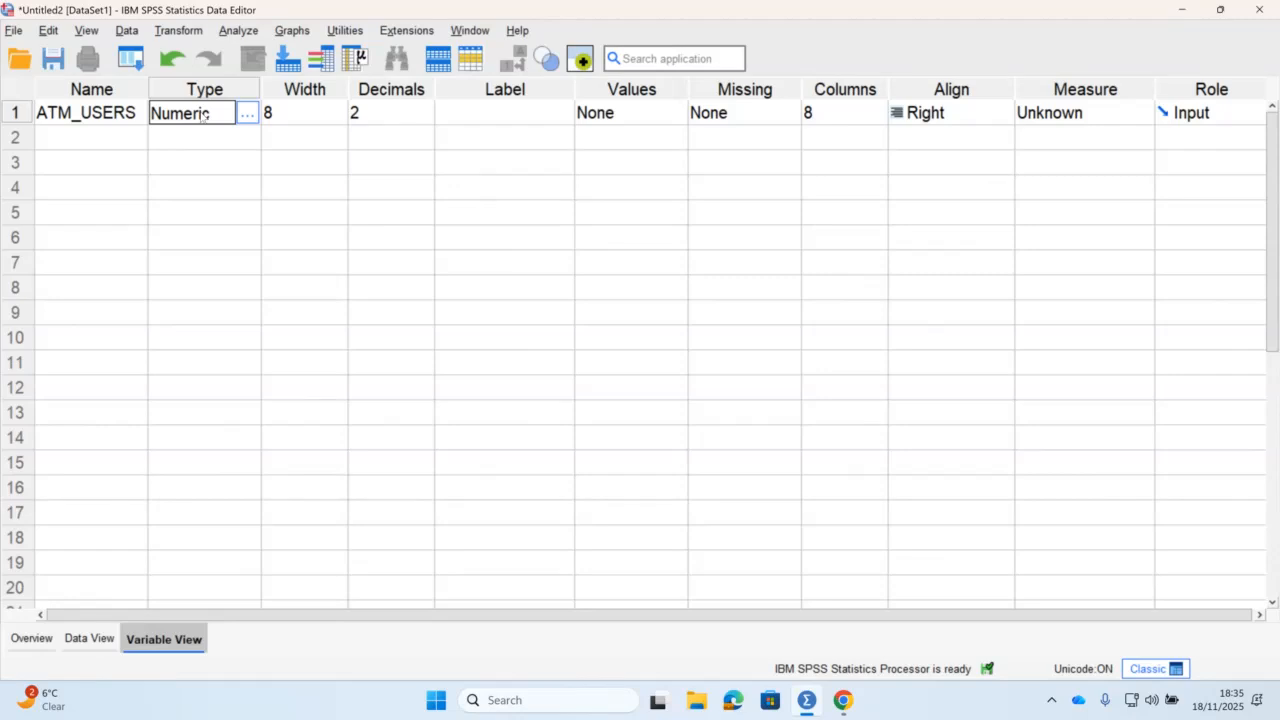
left_click(420, 114)
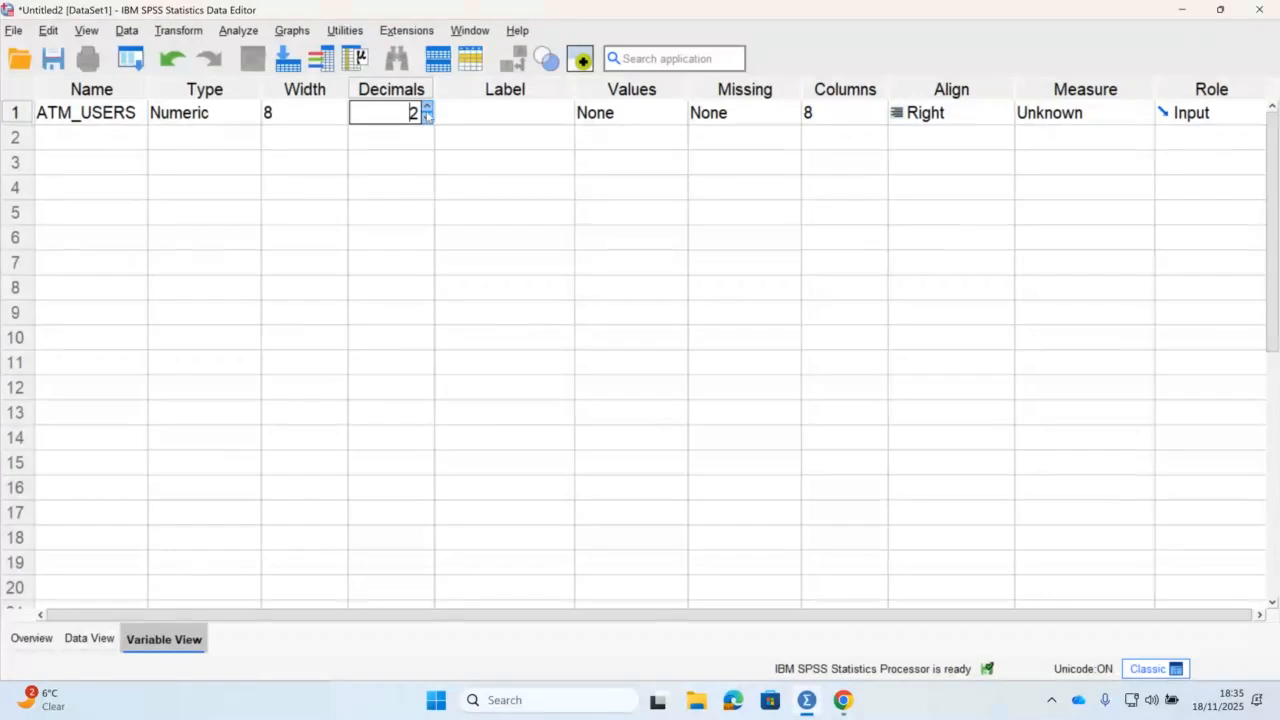
double_click(427, 118)
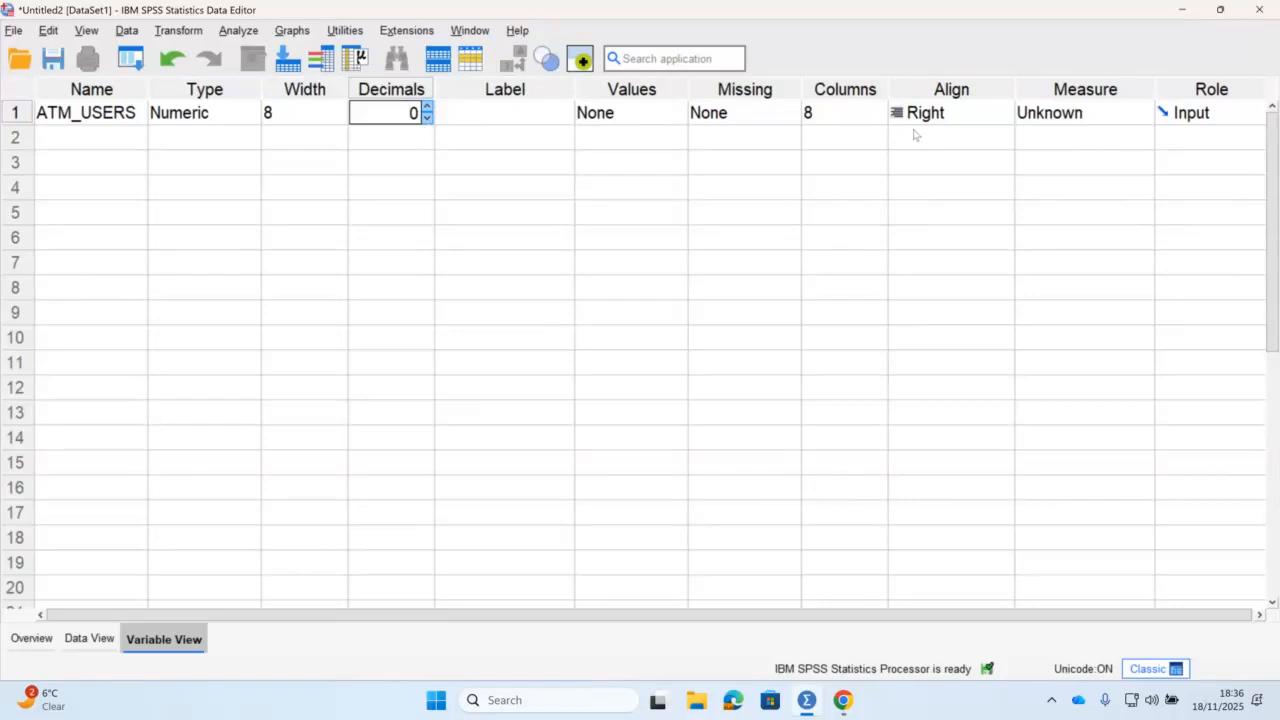
left_click(1072, 124)
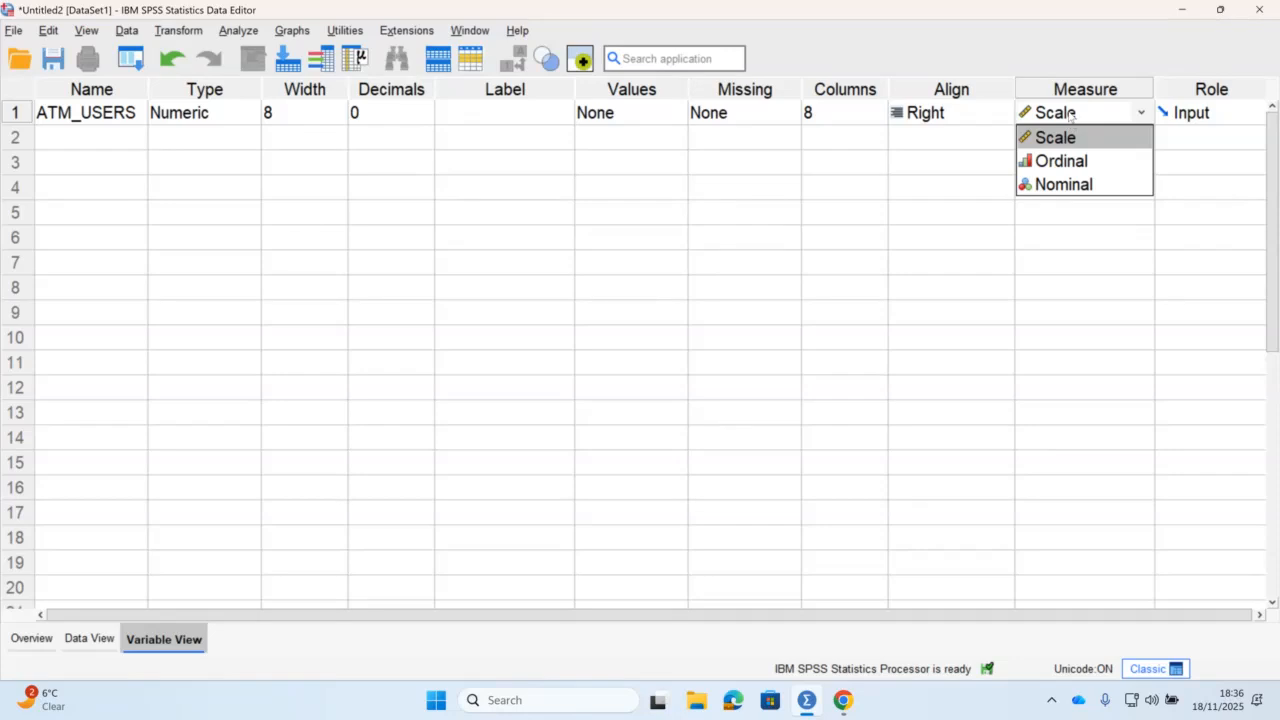
left_click(1058, 185)
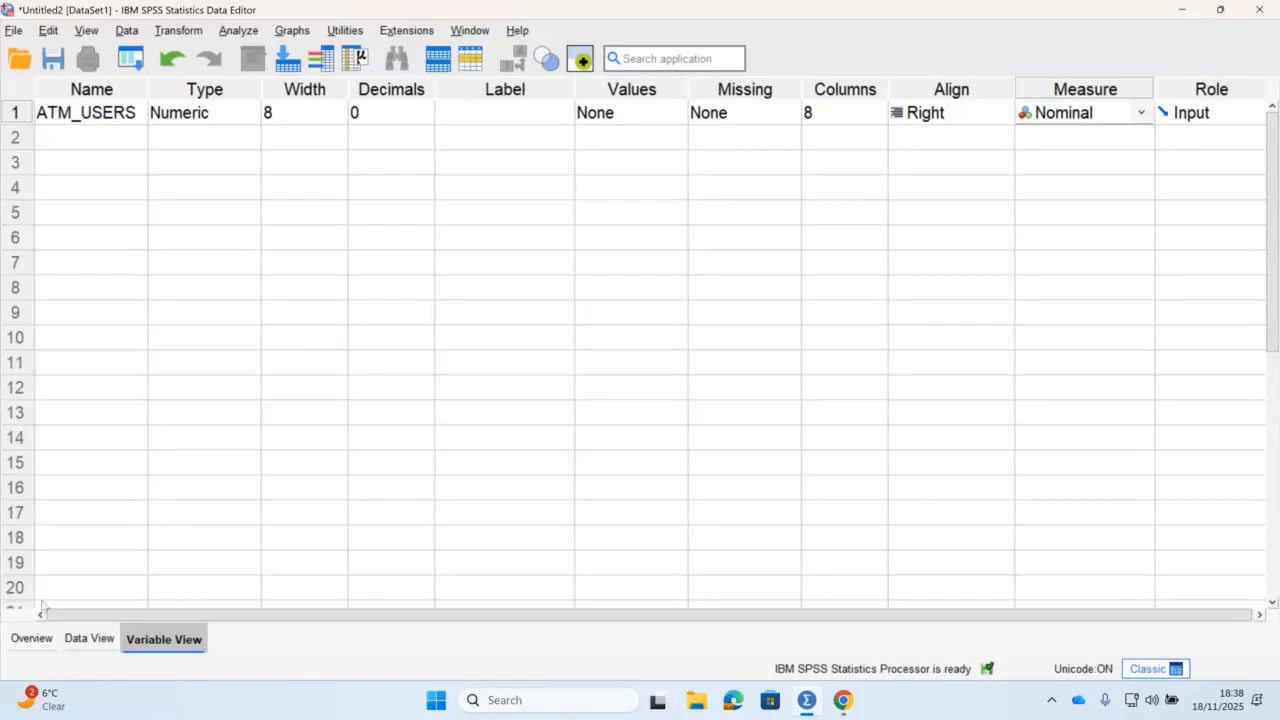
Step: Widen the ATM_USERS data column to fit its name on one line and enter 0 in rows 1 to 6
left_click(89, 638)
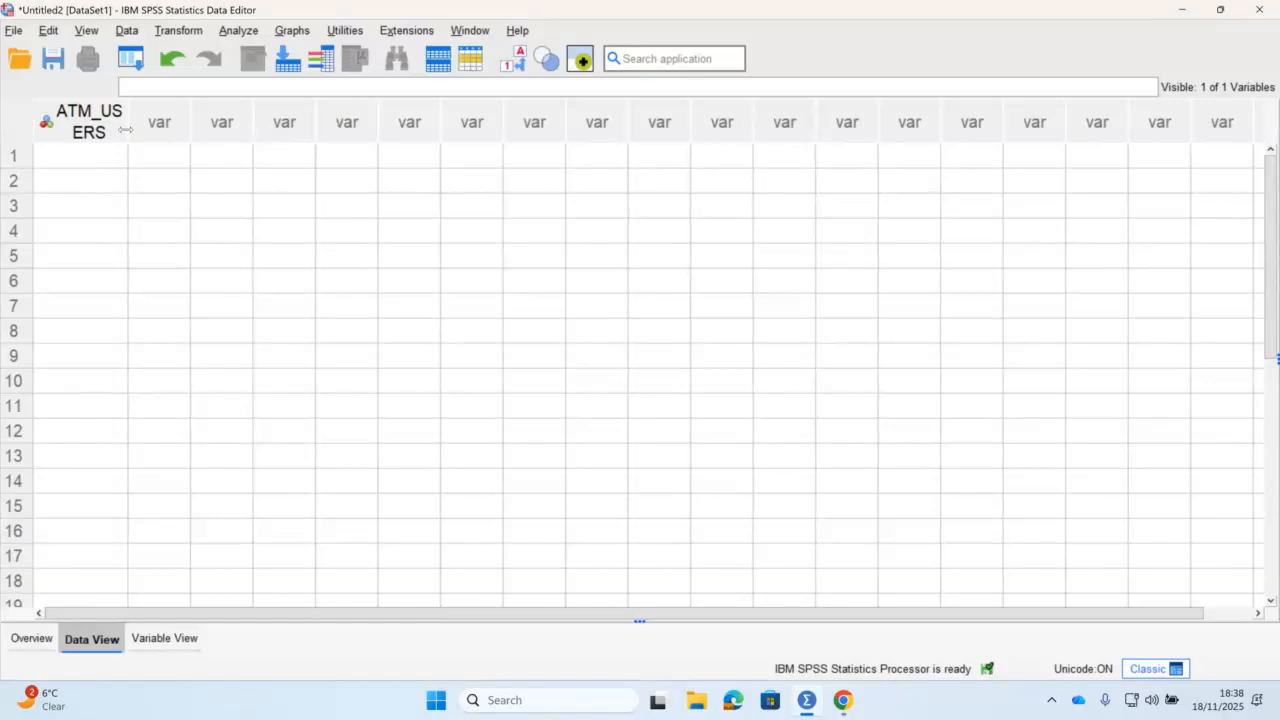
left_click_drag(127, 133, 182, 140)
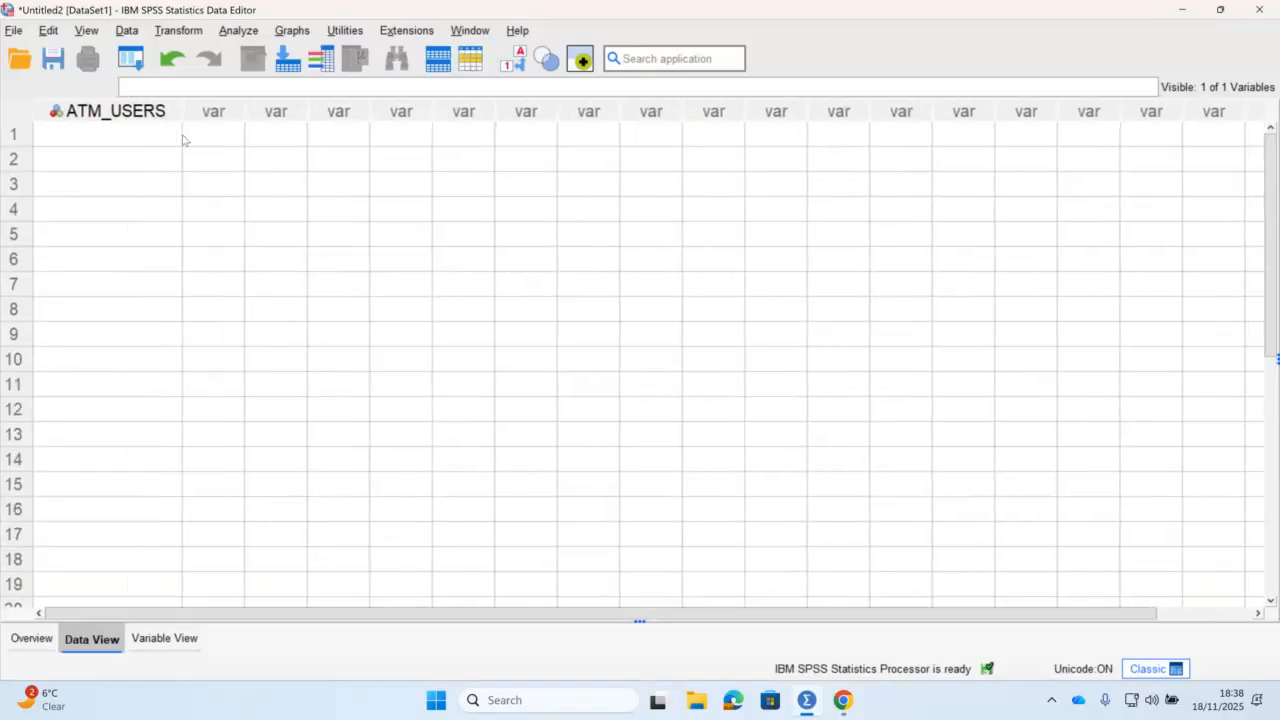
left_click(151, 137)
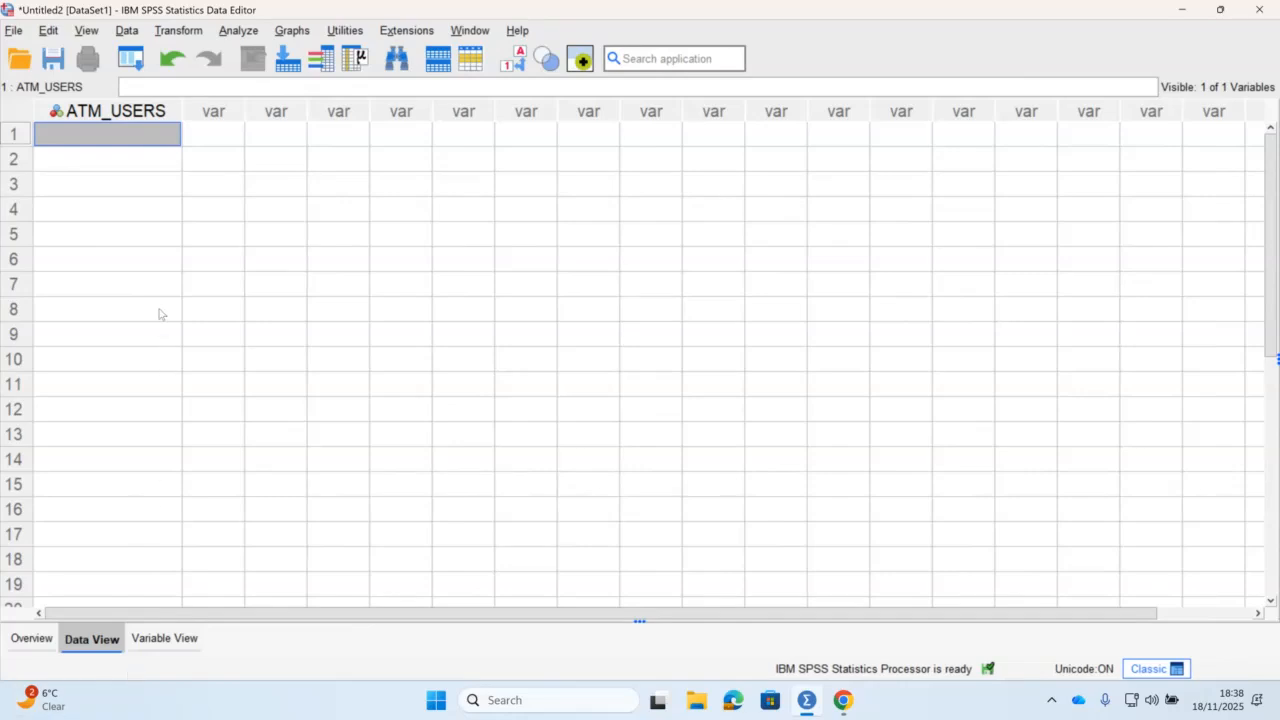
type("1")
key("Return")
type("1")
key("Return")
type("1")
key("Return")
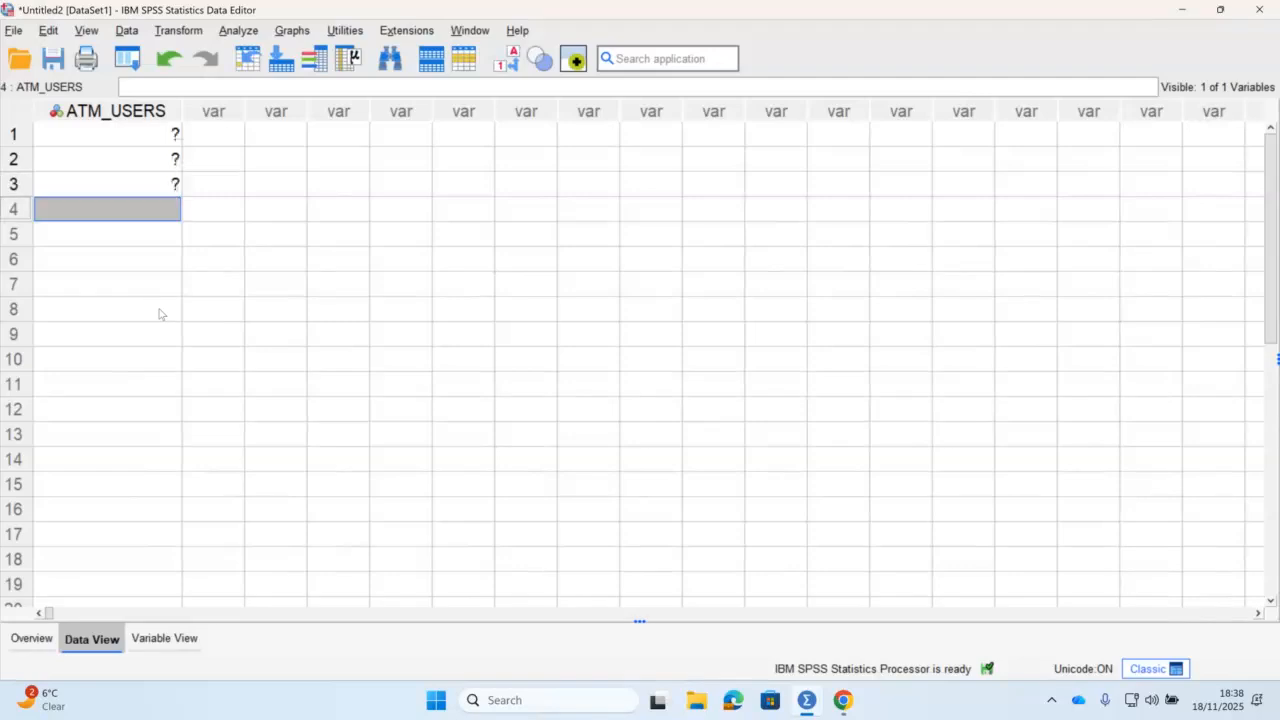
type("1")
key("Return")
type("0")
key("Return")
type("0")
key("Return")
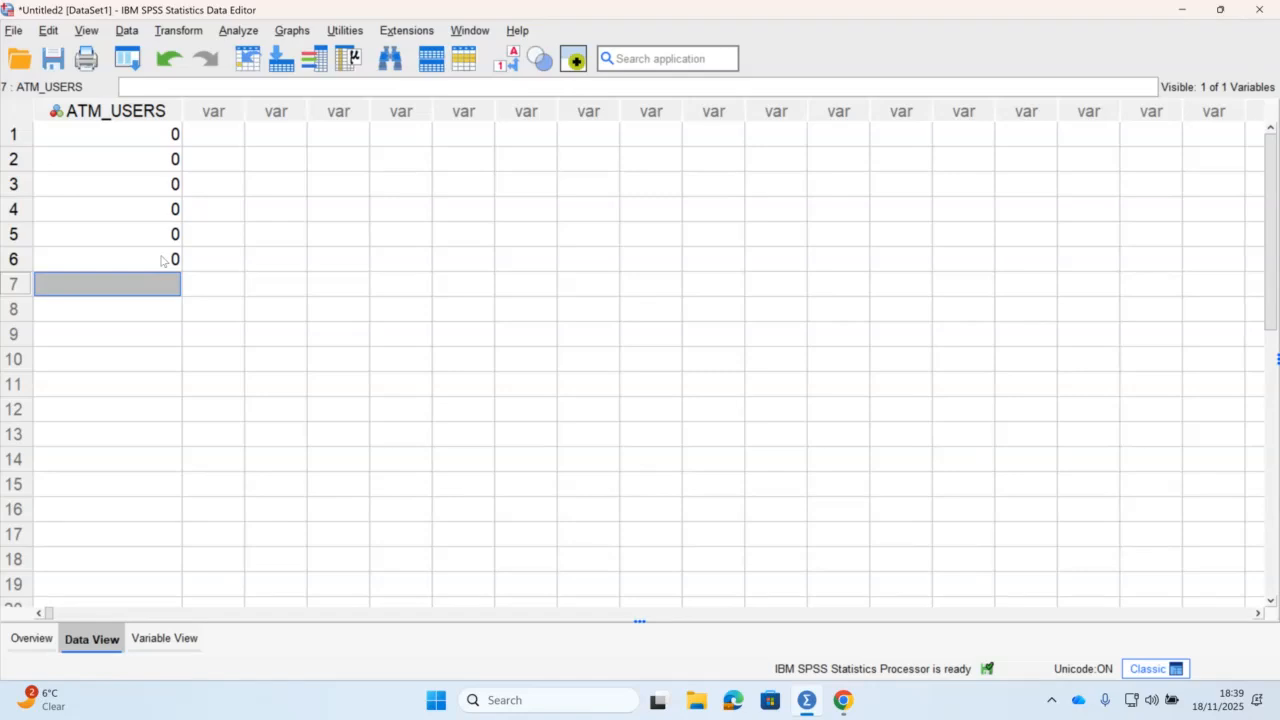
Step: Enter the value 1 for ATM_USERS in rows 7 to 11 of the data
left_click(162, 639)
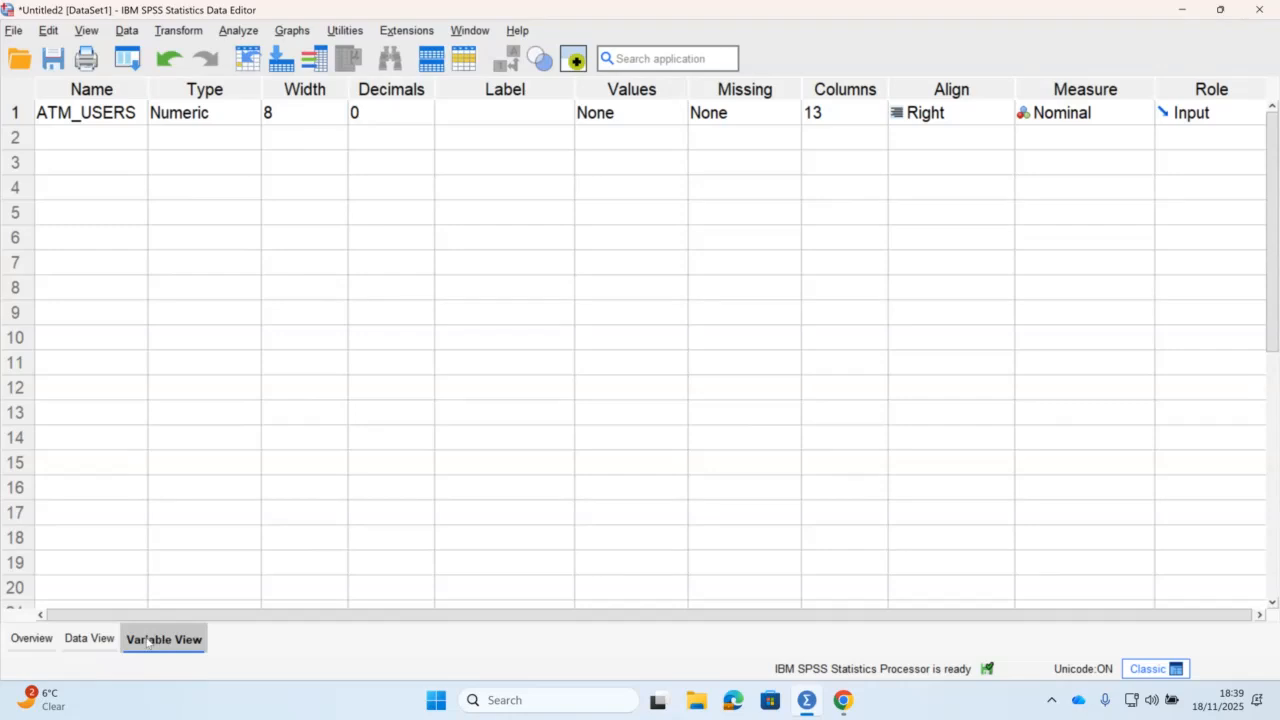
left_click(104, 640)
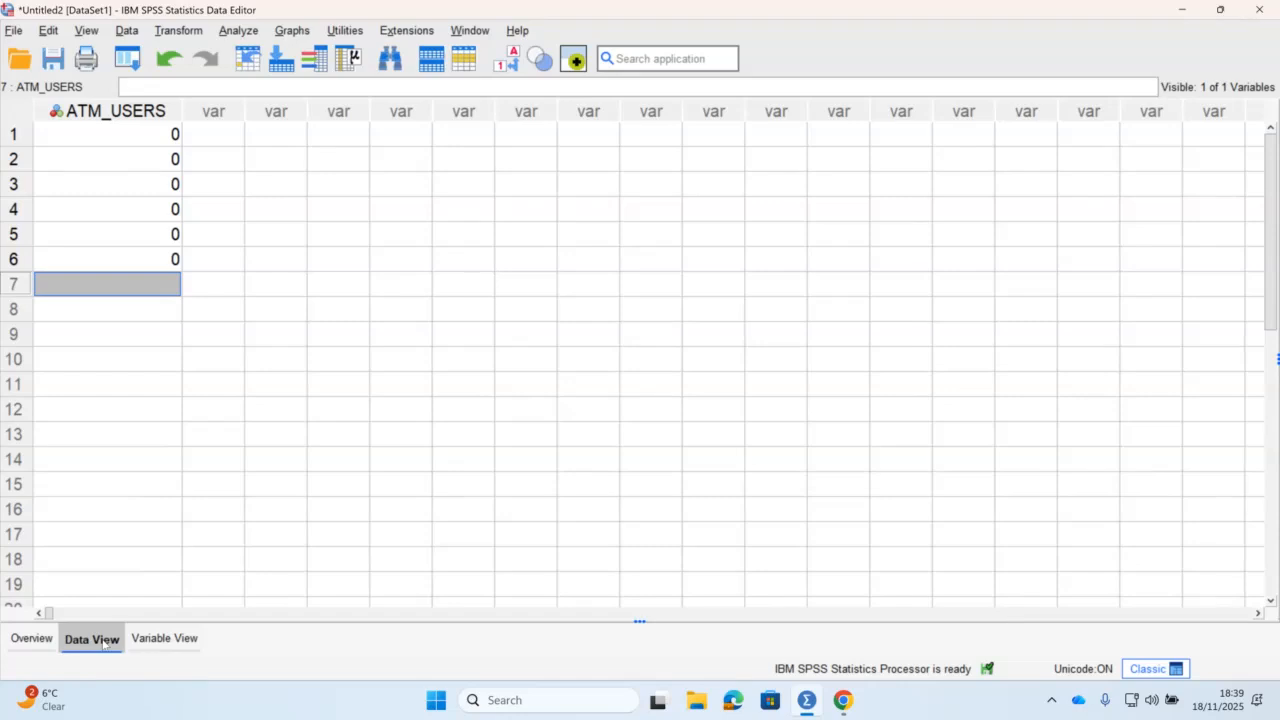
type("1")
key("Return")
type("1")
key("Return")
type("1")
key("Return")
type("1")
key("Return")
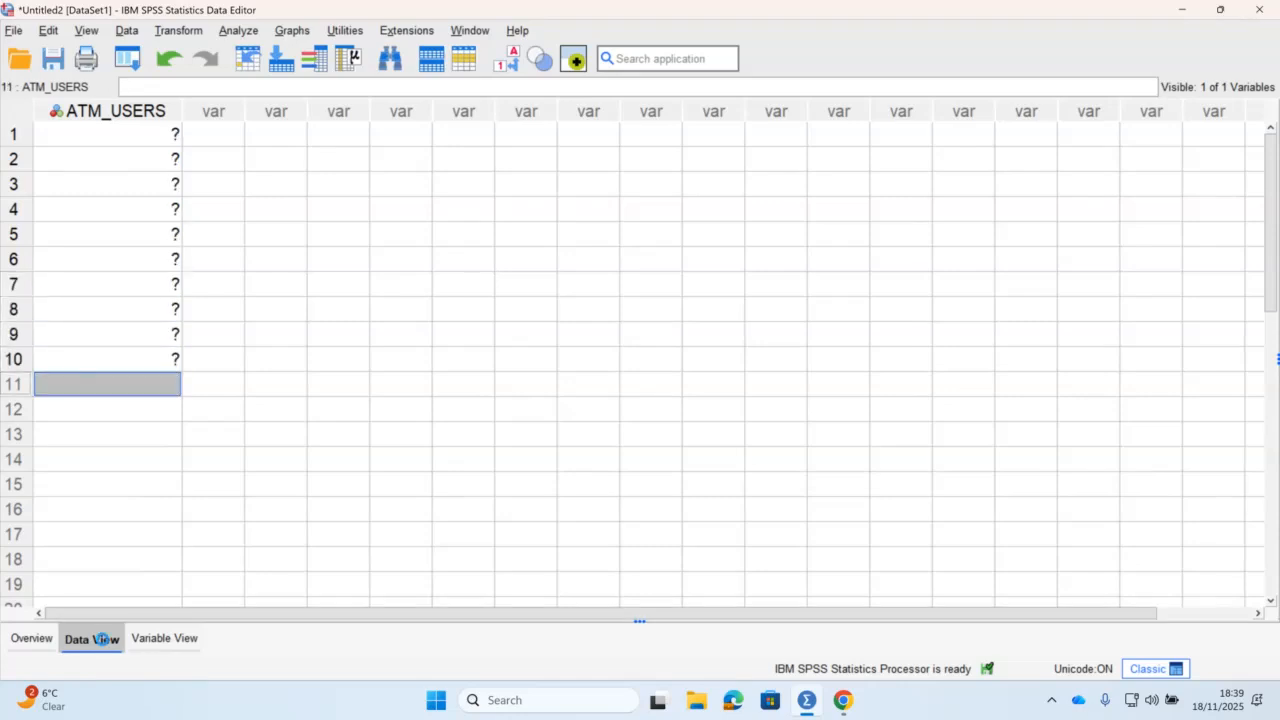
type("1")
key("Return")
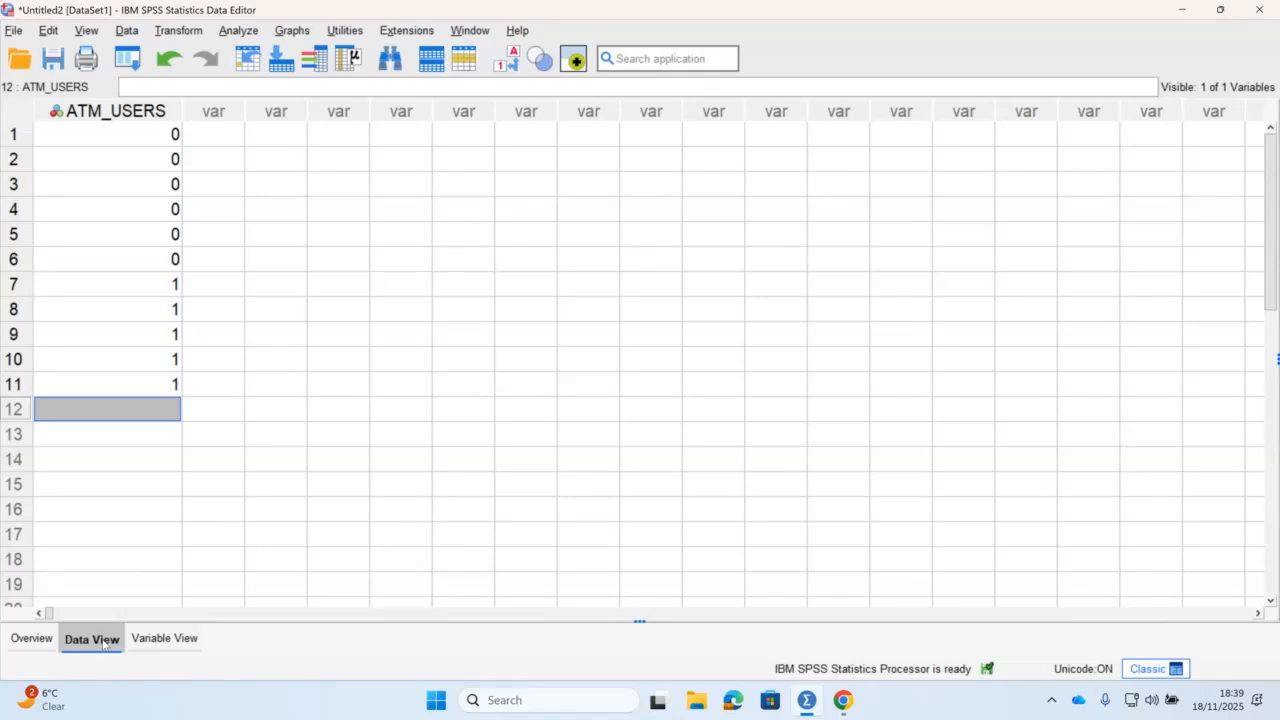
Step: Enter the value 2 for ATM_USERS in rows 12 to 15 of the data
type("2")
key("Return")
type("2")
key("Return")
type("2")
key("Return")
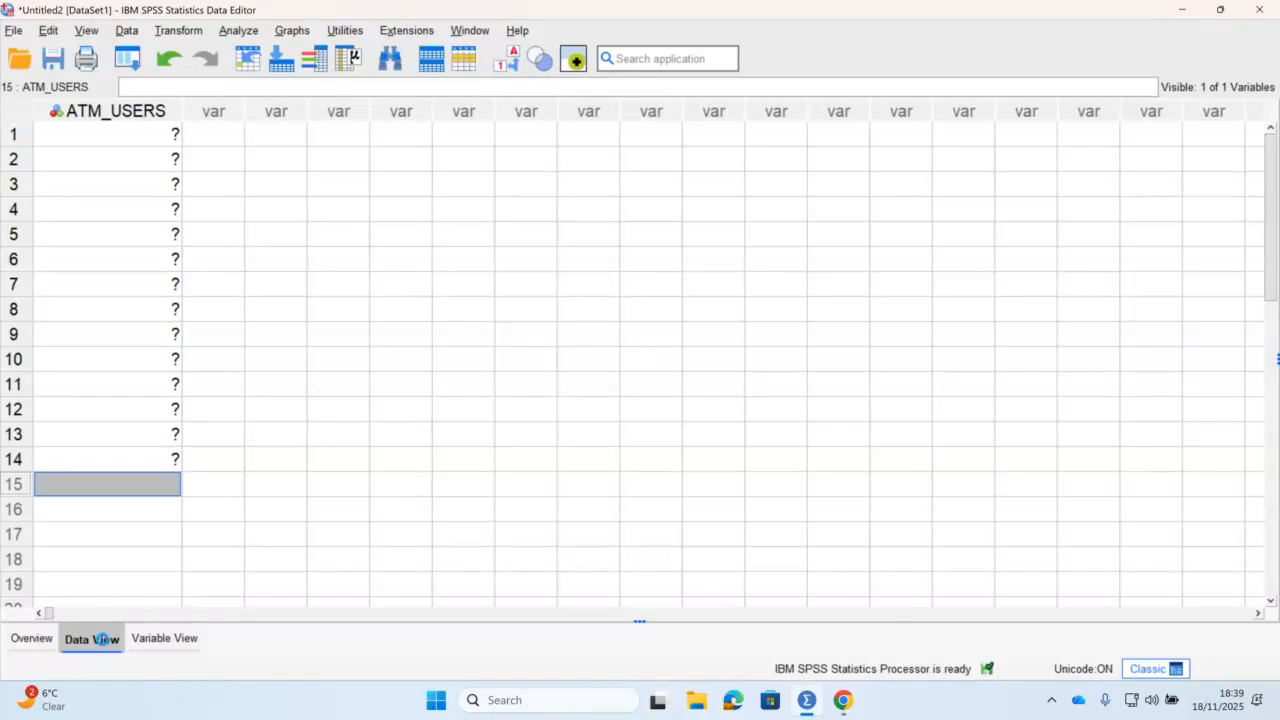
type("2")
key("Return")
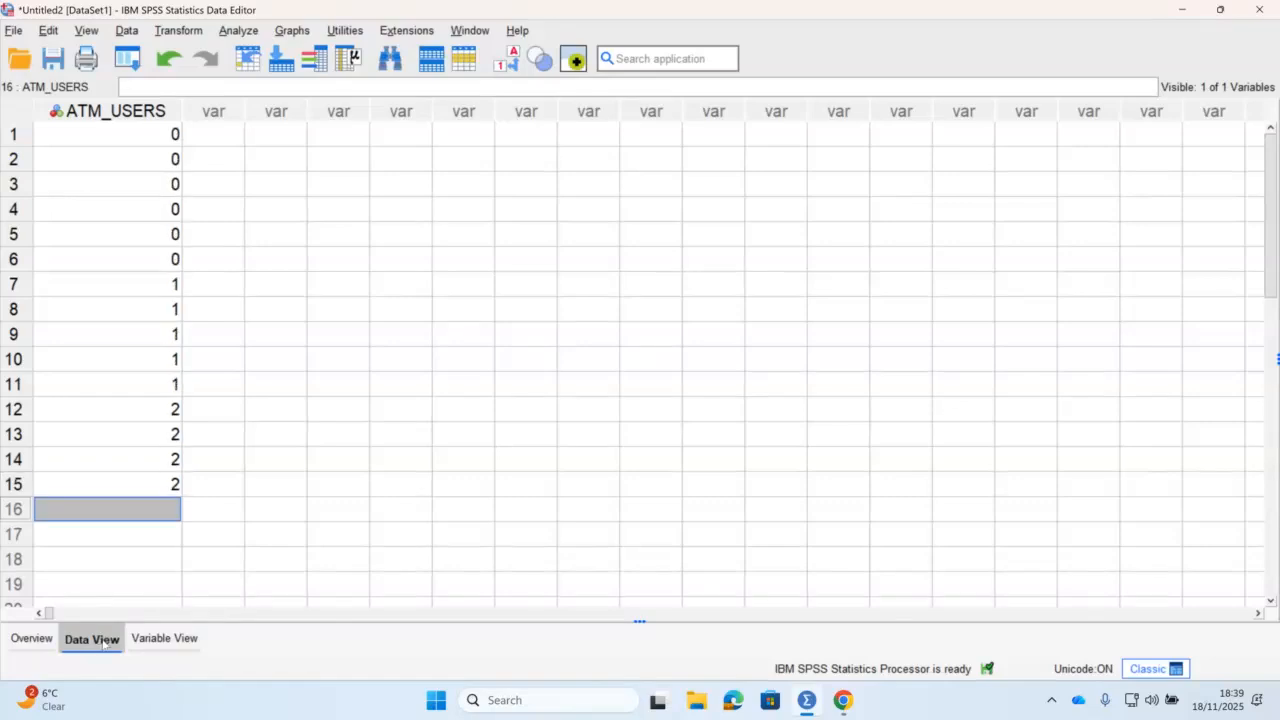
Step: Enter the value 3 for ATM_USERS in rows 16 to 19 of the data
type("3")
key("Return")
type("3")
key("Return")
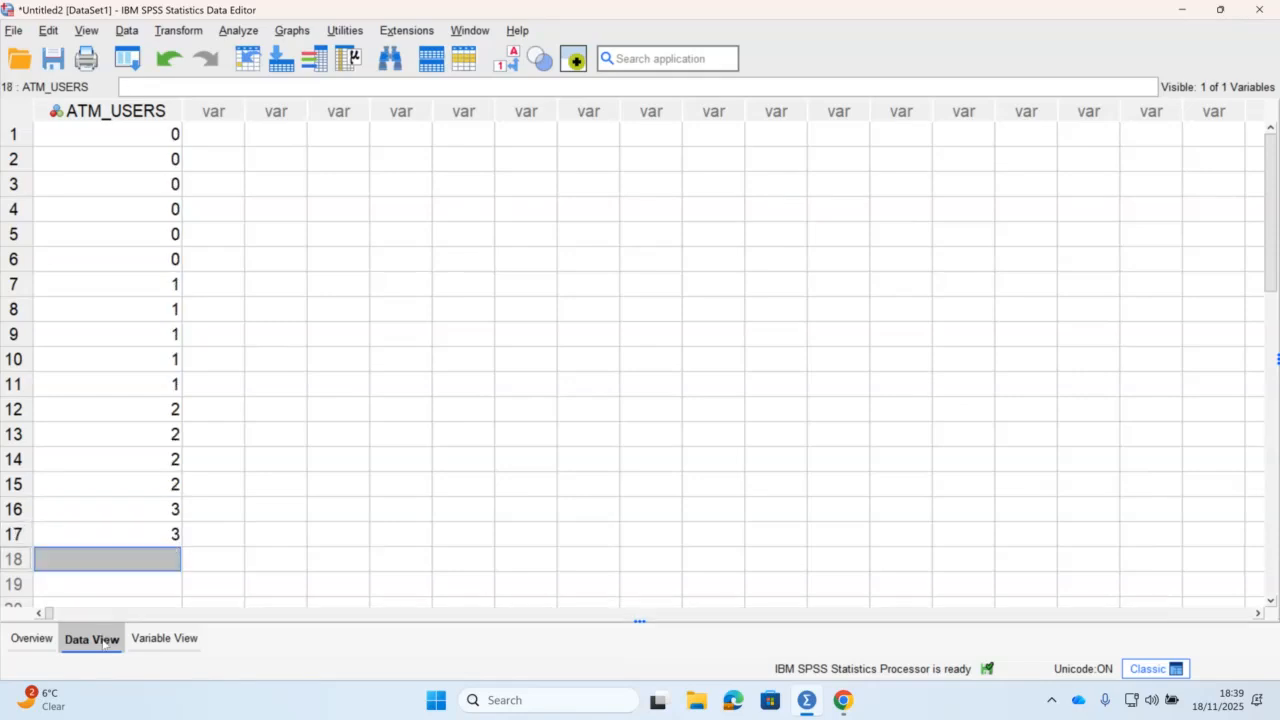
type("3")
key("Return")
type("3")
key("Return")
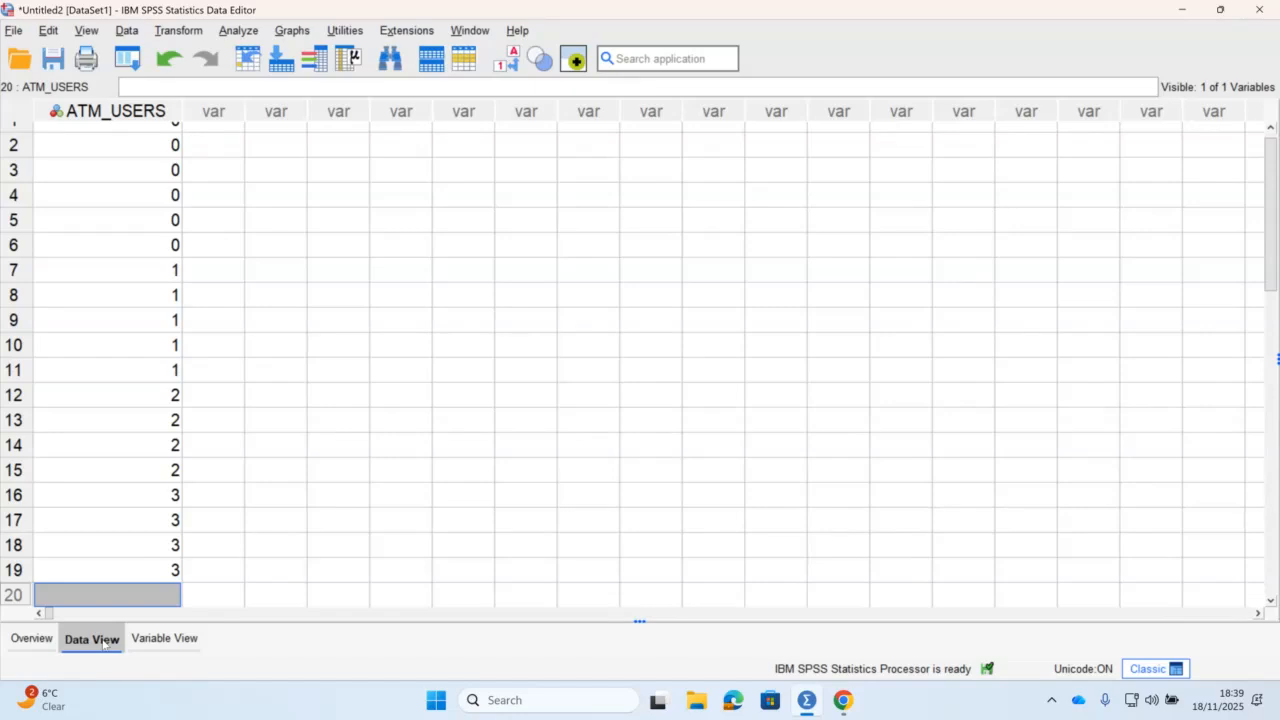
Step: Enter the value 4 for ATM_USERS in rows 20 to 25 of the data
type("4")
key("Return")
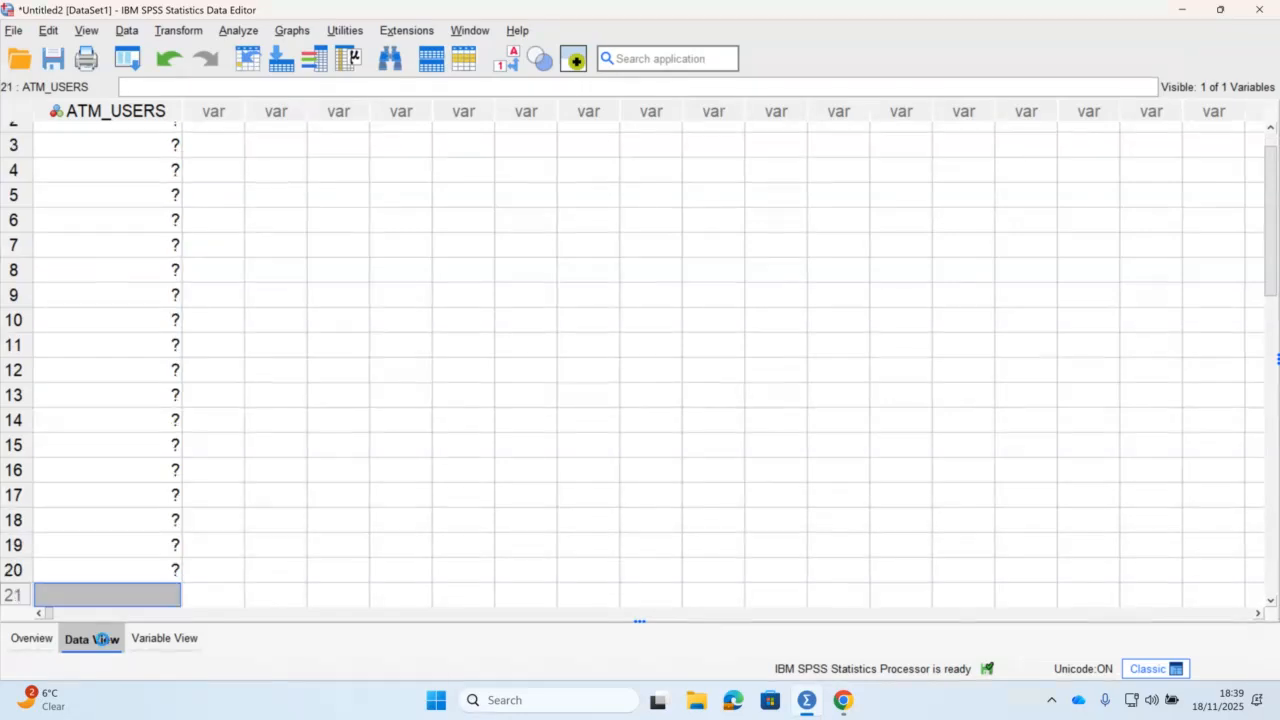
type("4")
key("Return")
type("4")
key("Return")
type("4")
key("Return")
type("4")
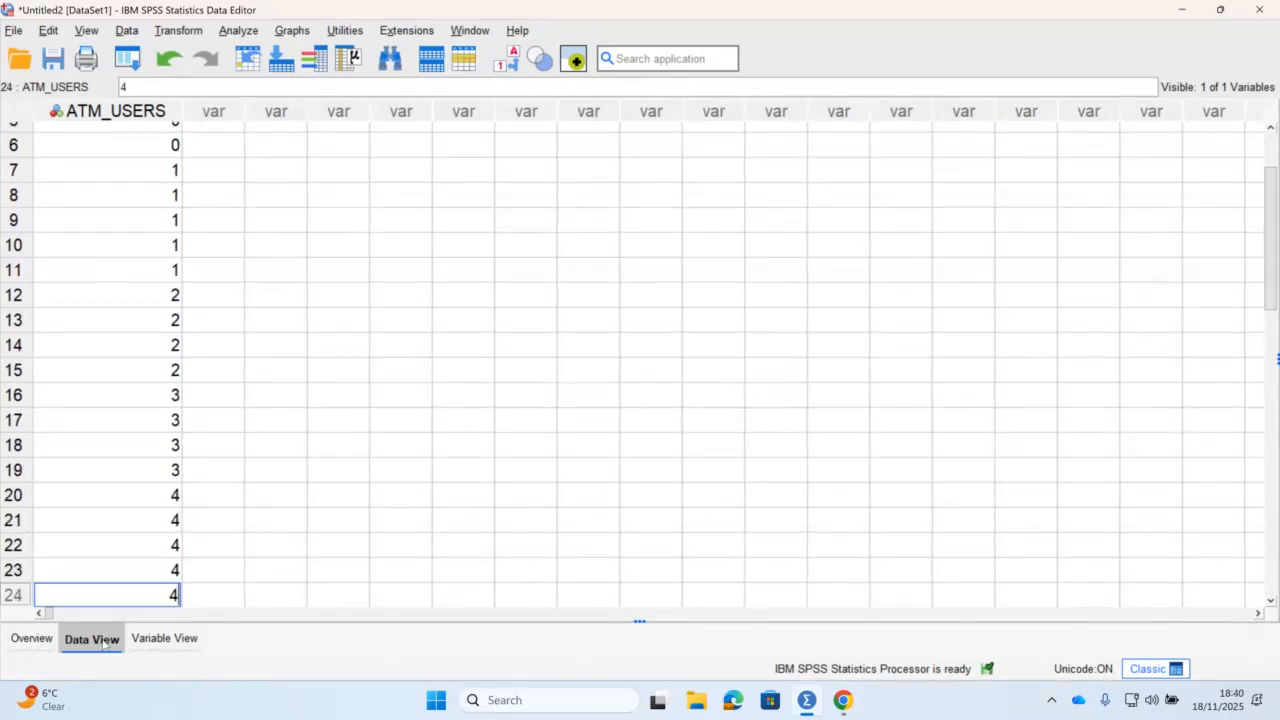
key("Return")
type("4")
key("Return")
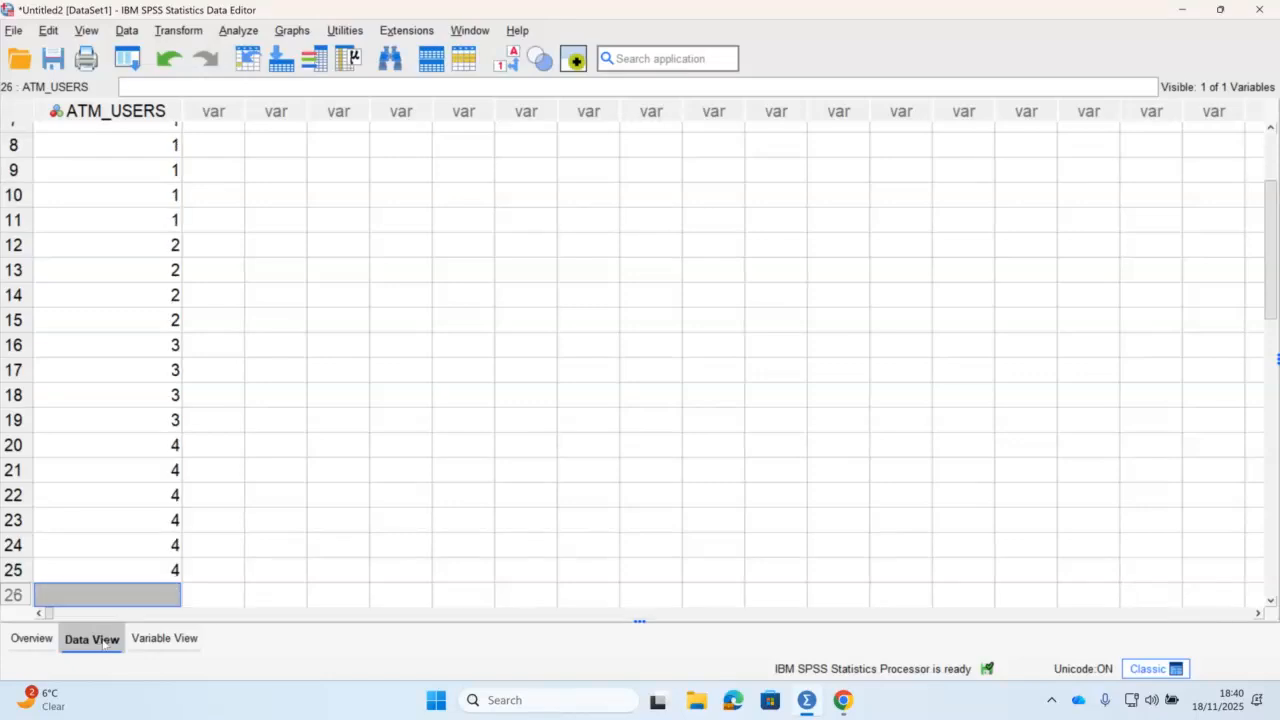
Step: Review the entered ATM_USERS values from the last row back up to the first
key("Up")
key("Up")
key("Up")
key("Up")
key("Up")
key("Up")
key("Up")
key("Up")
key("Up")
key("Up")
key("Up")
key("Up")
key("Up")
key("Up")
key("Up")
key("Up")
key("Up")
key("Up")
key("Up")
key("Up")
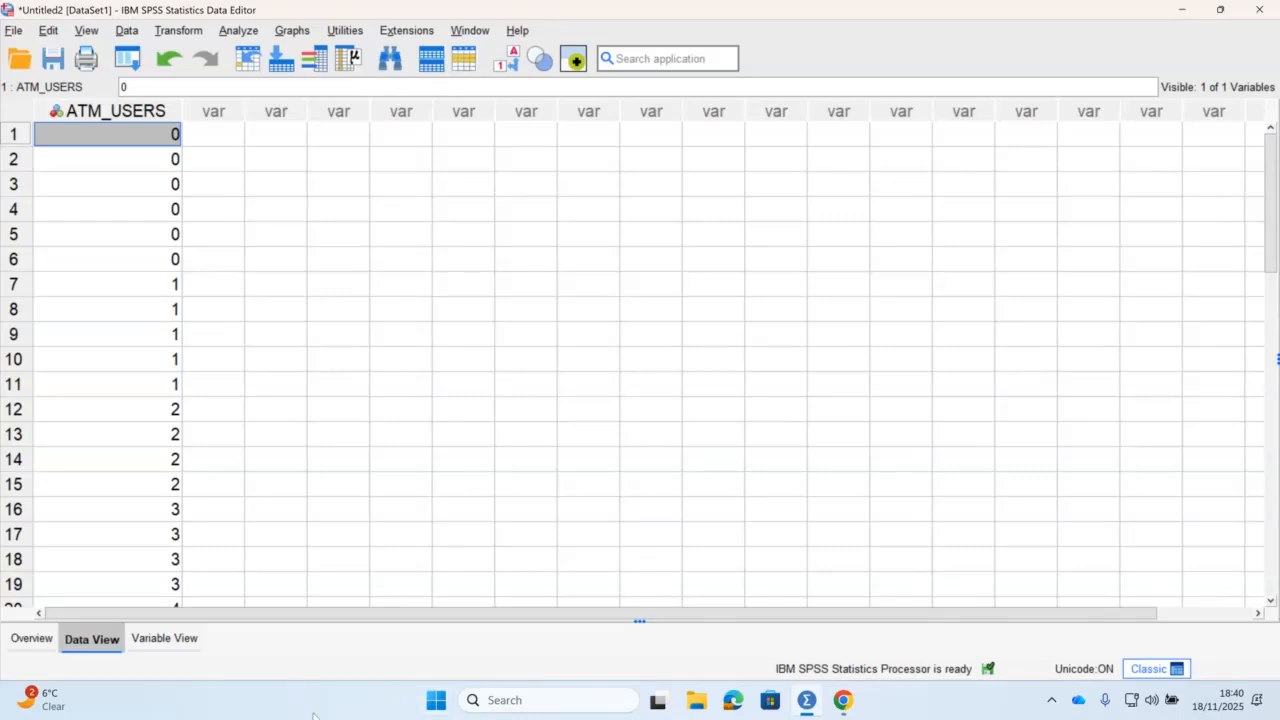
Step: Open the value labels of ATM_USERS and define the label Monday for value 0
left_click(144, 647)
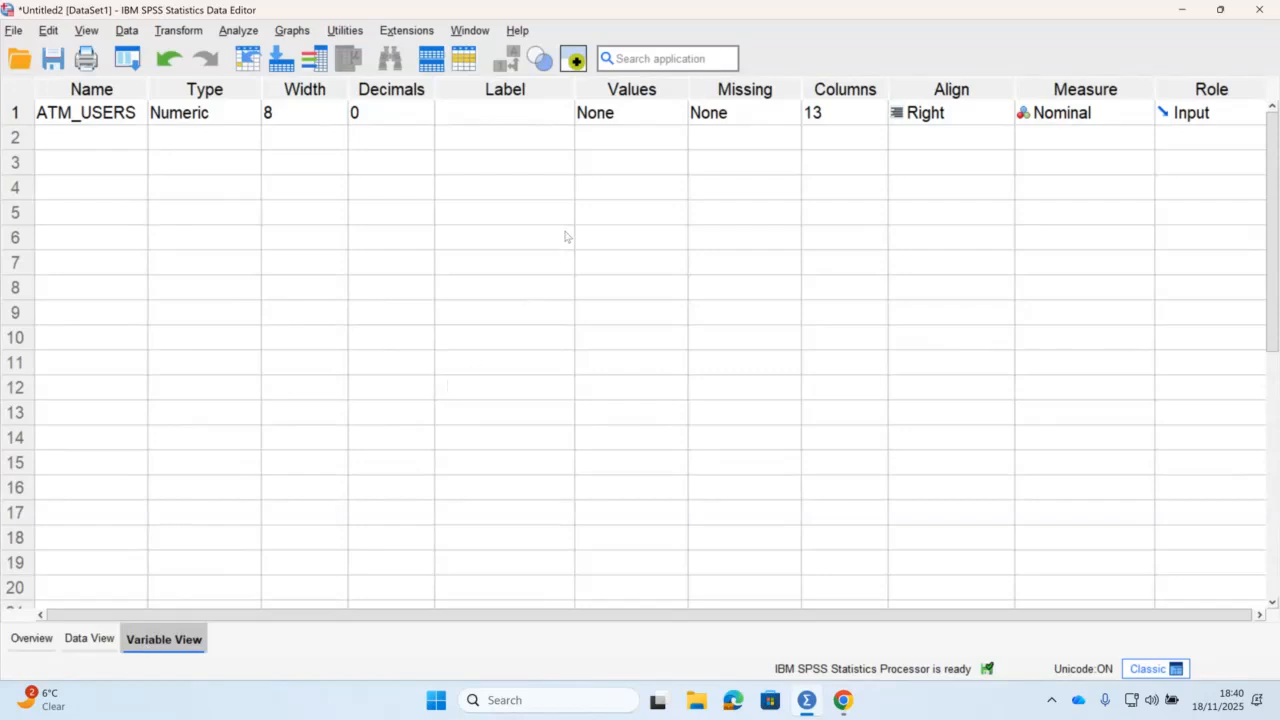
left_click(675, 119)
left_click(675, 119)
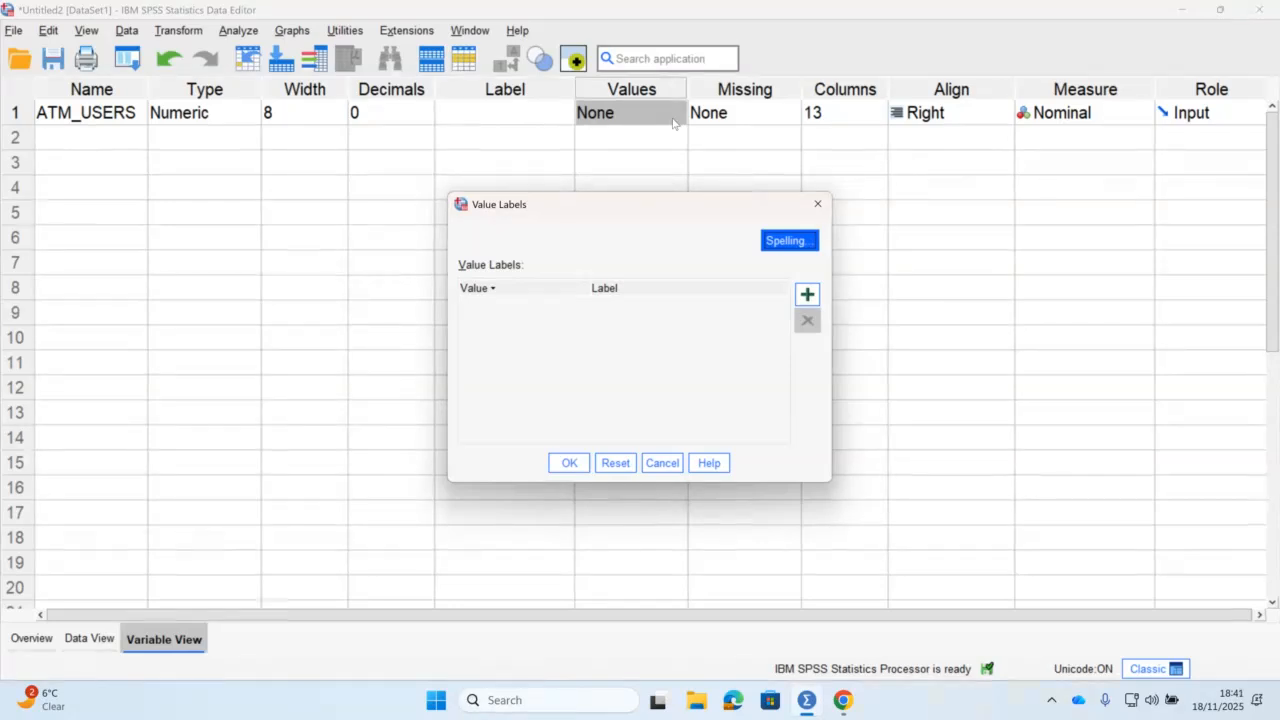
left_click(808, 295)
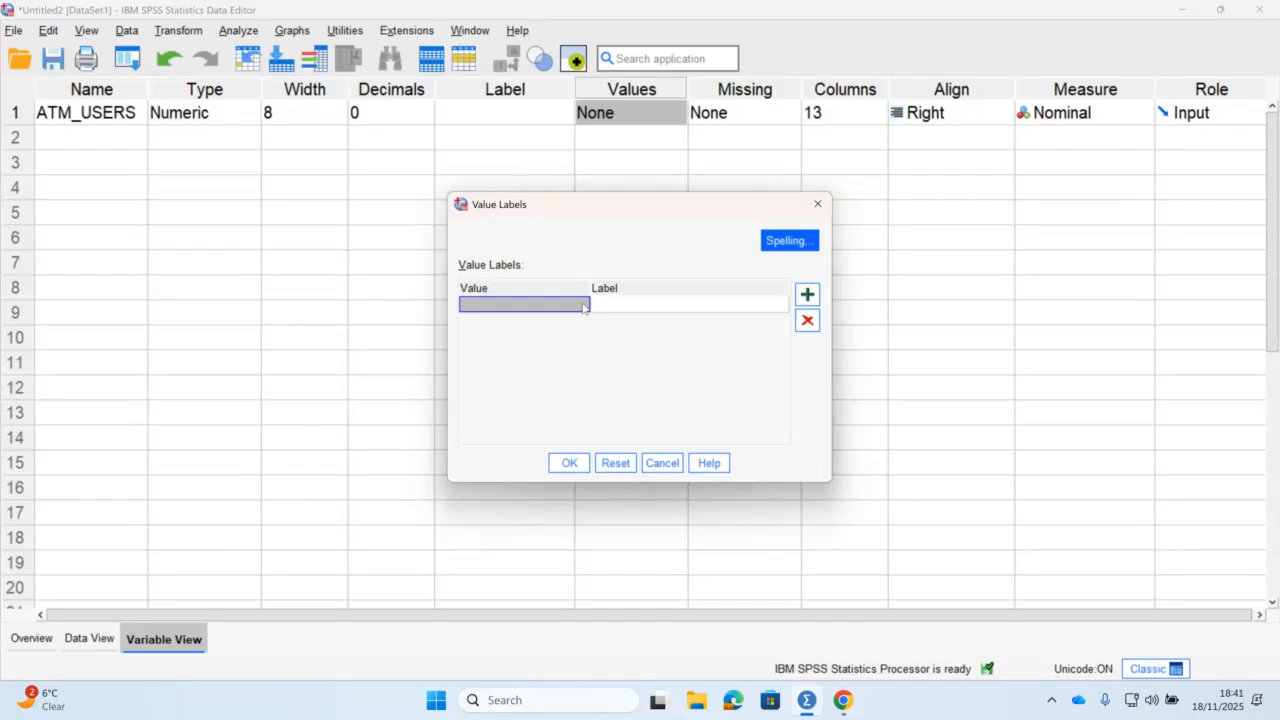
type("0")
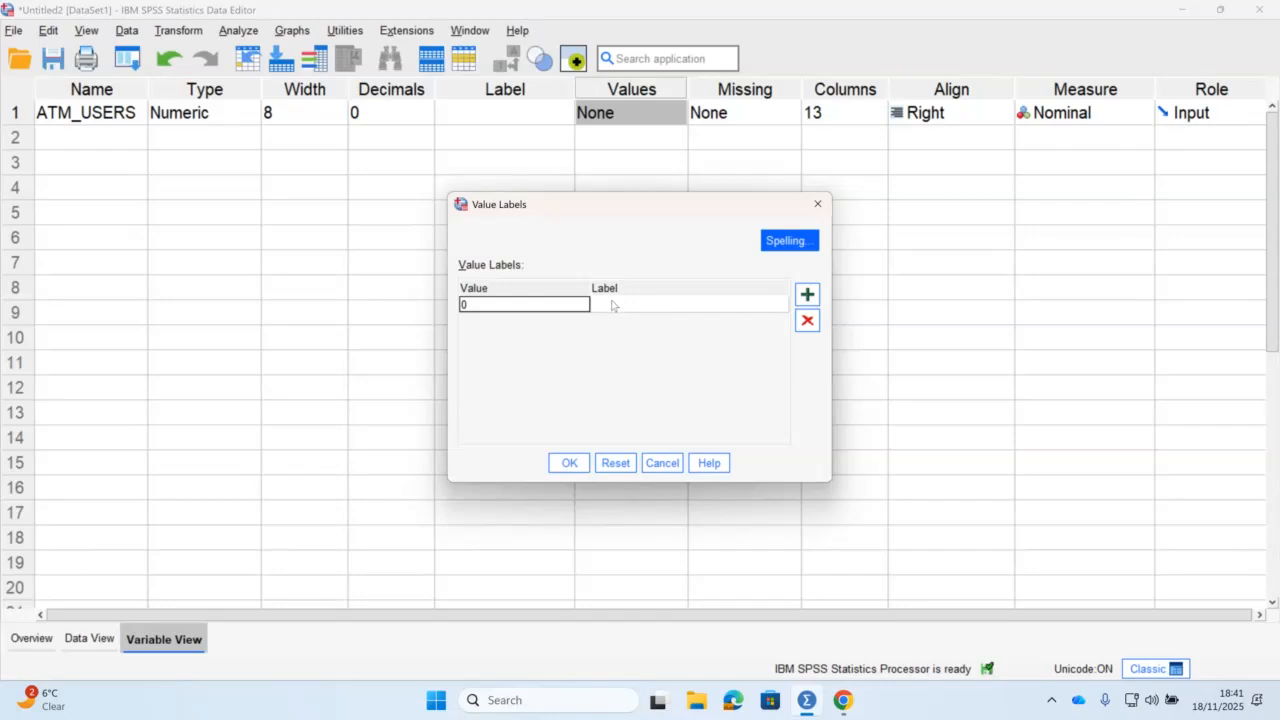
left_click(612, 308)
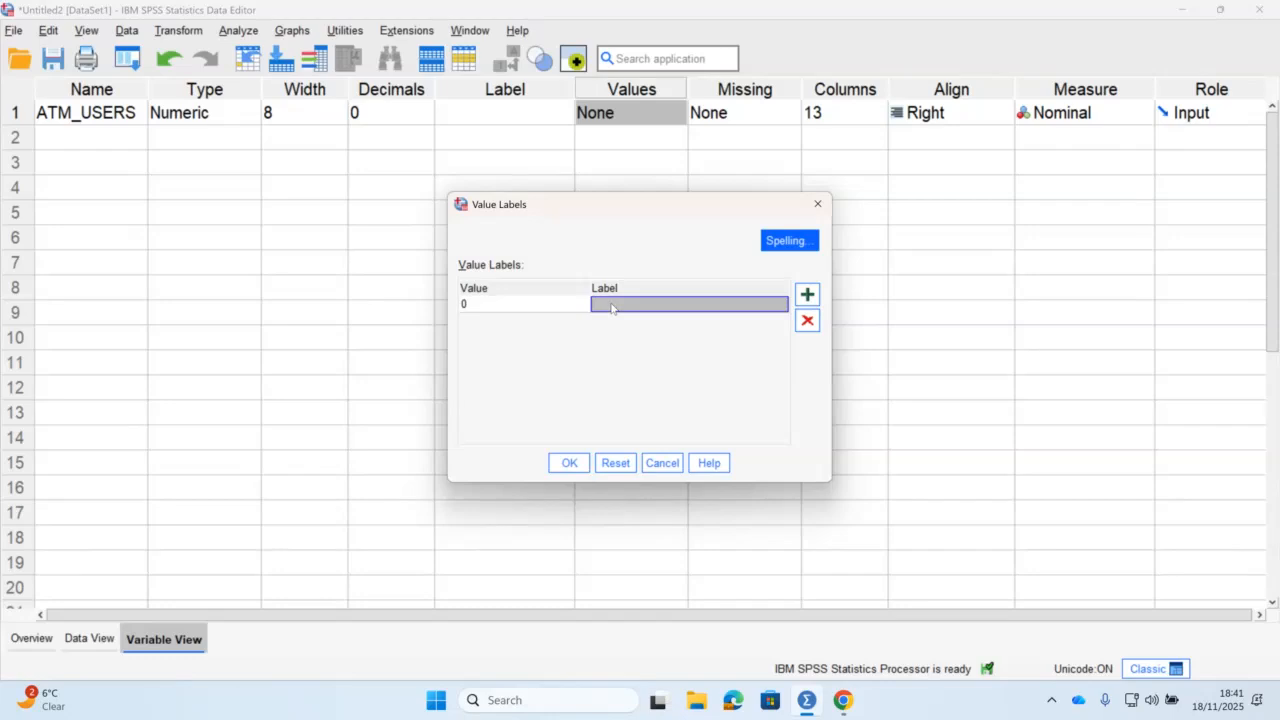
type("Mo")
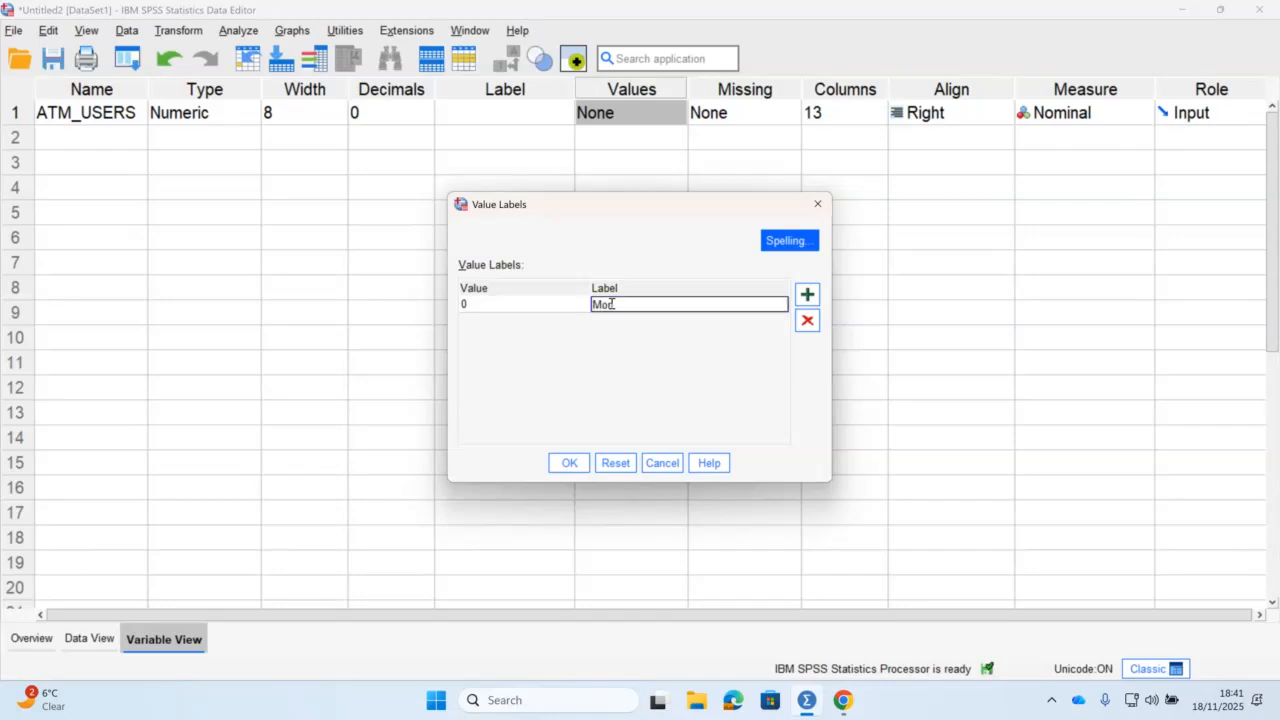
type("nday")
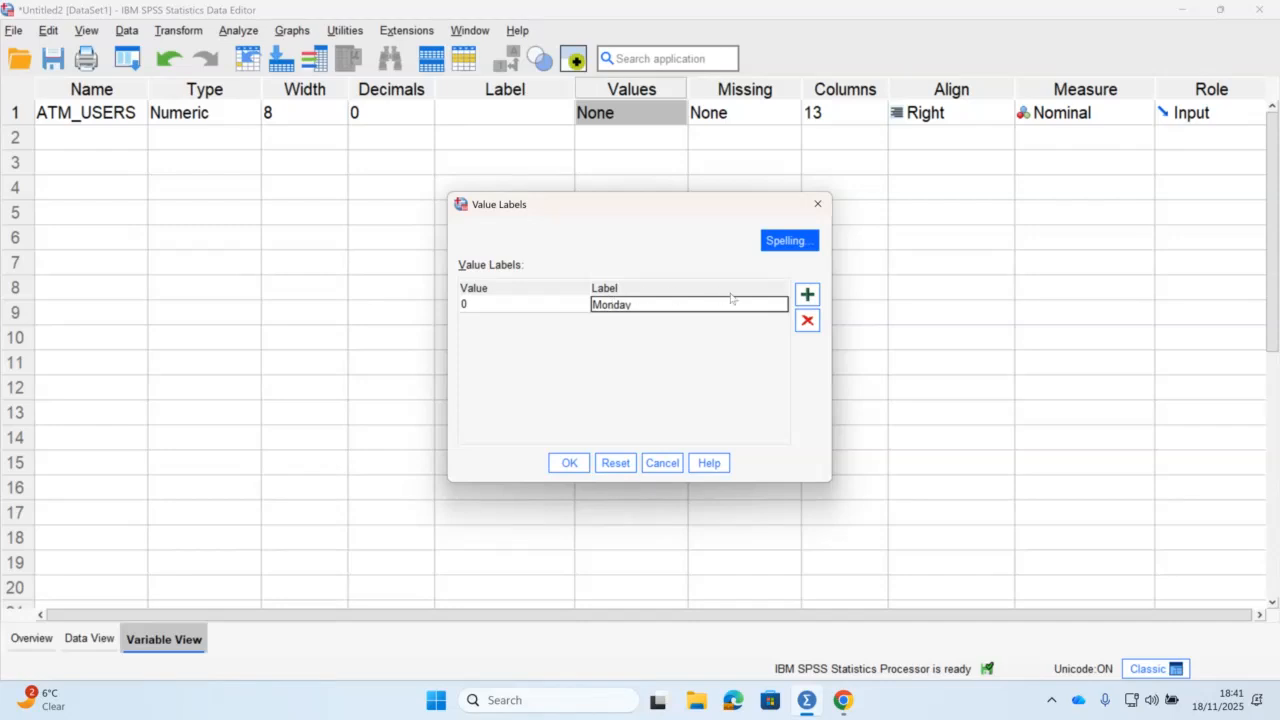
Step: Add the value labels Tuesday for 1 and Wednesday for 2 to ATM_USERS
left_click(805, 297)
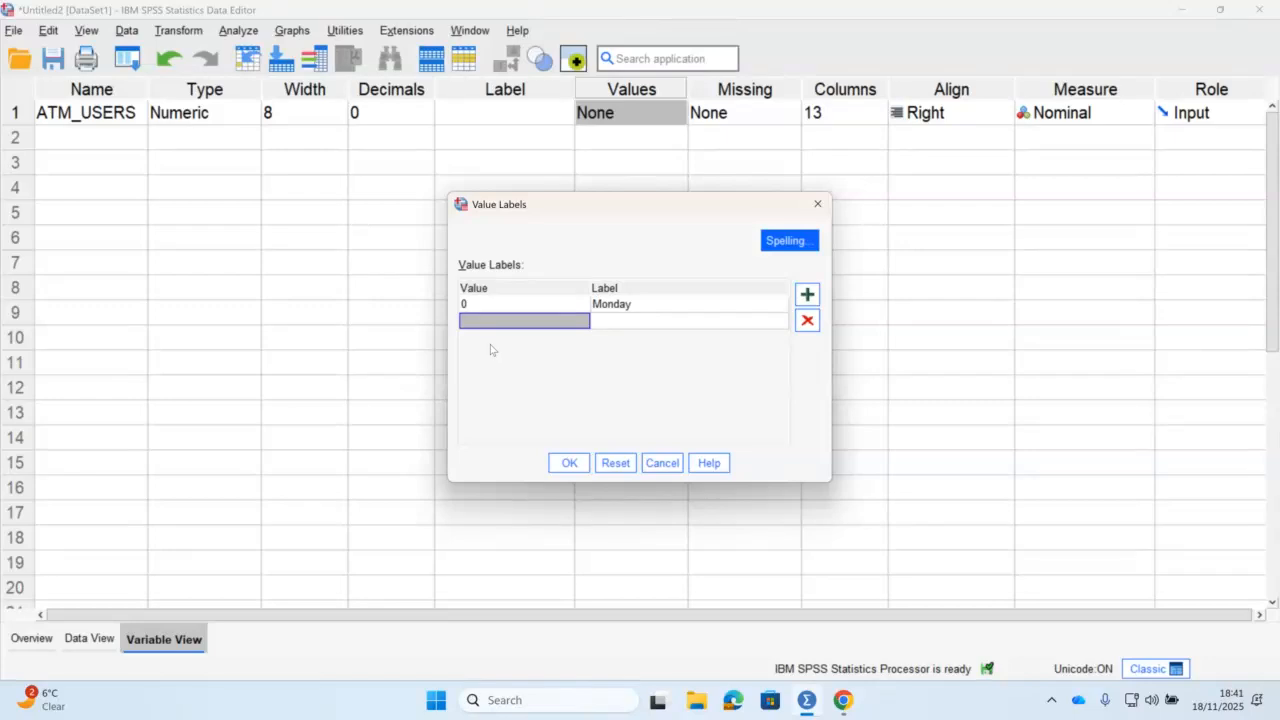
type("1")
left_click(609, 324)
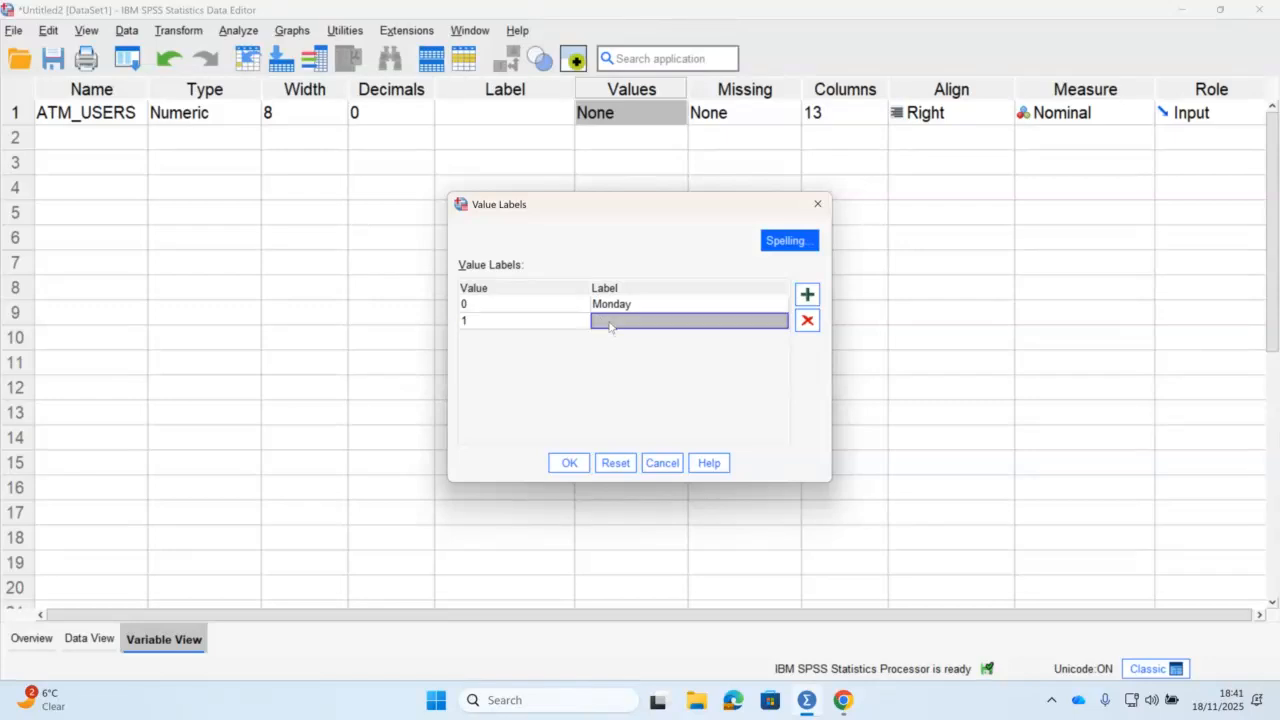
type("Tuesday")
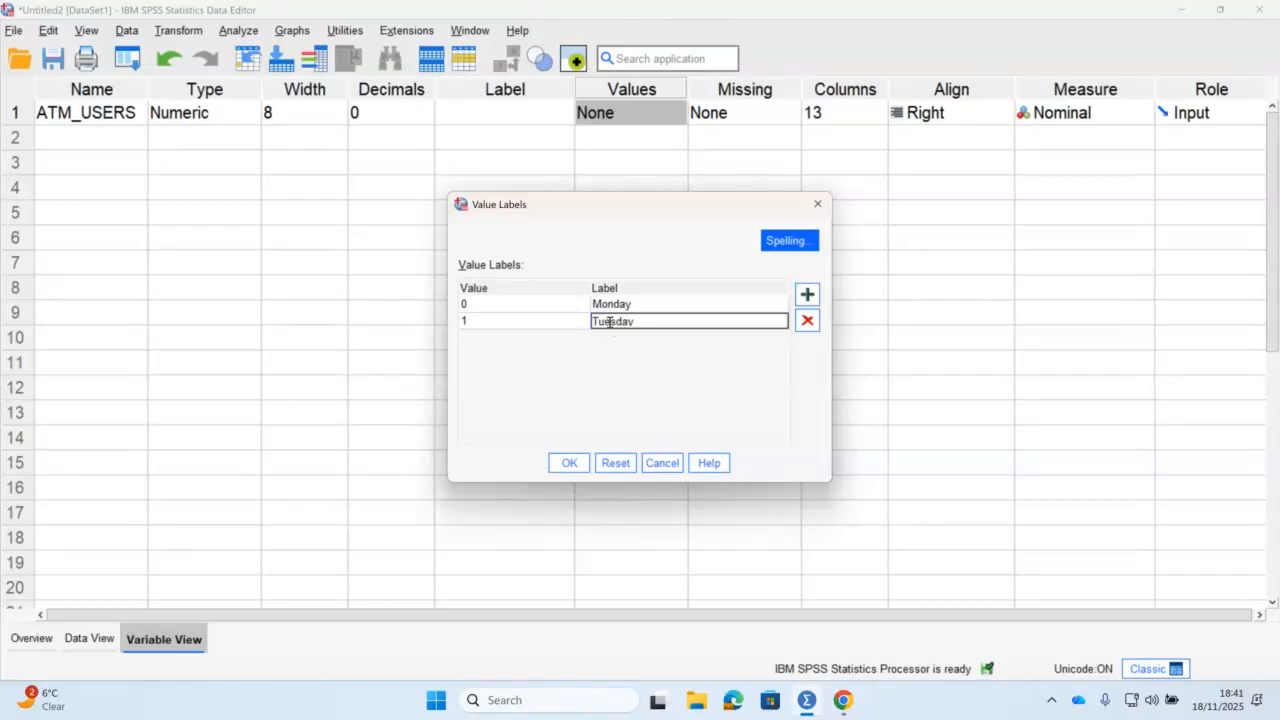
left_click(807, 294)
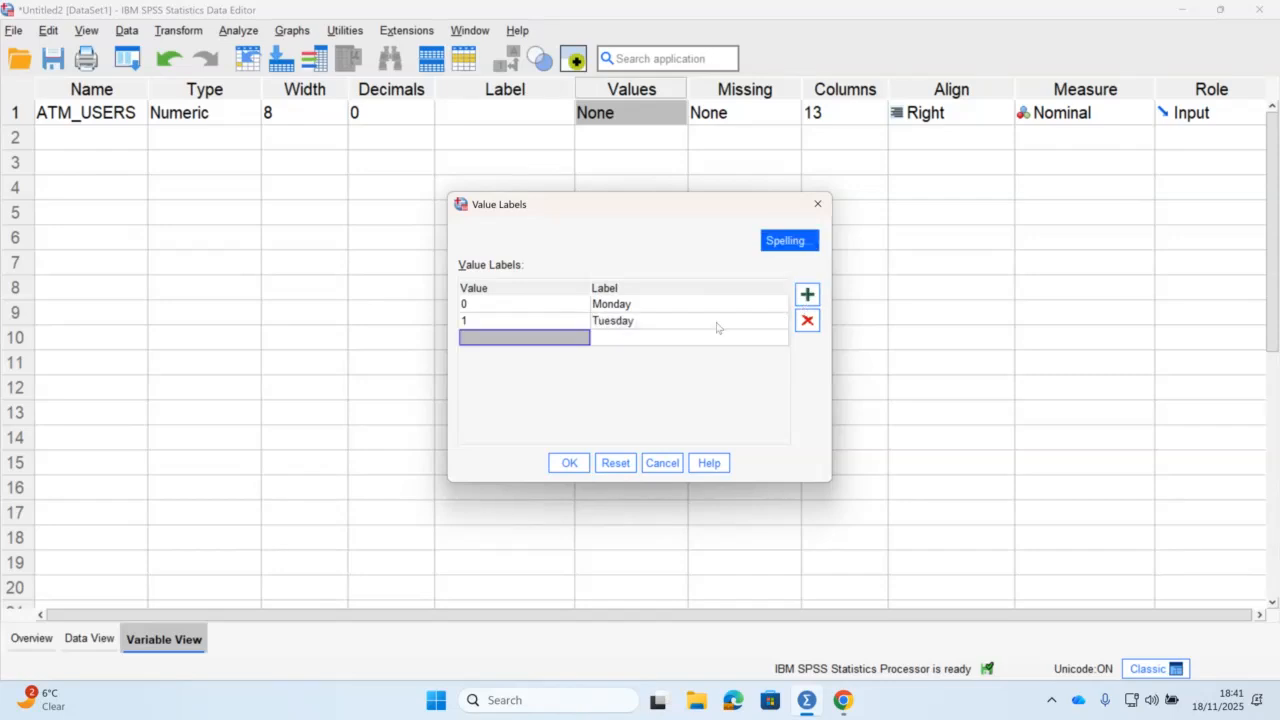
type("2")
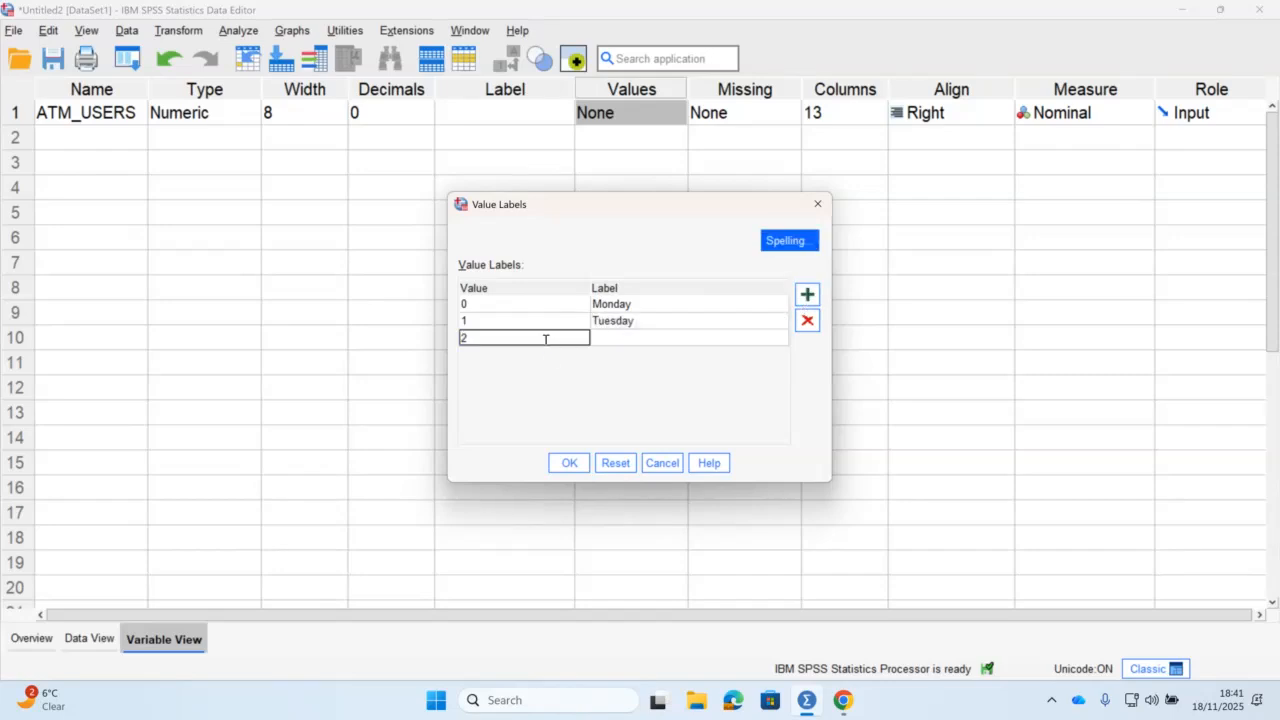
left_click(617, 346)
type("Wed")
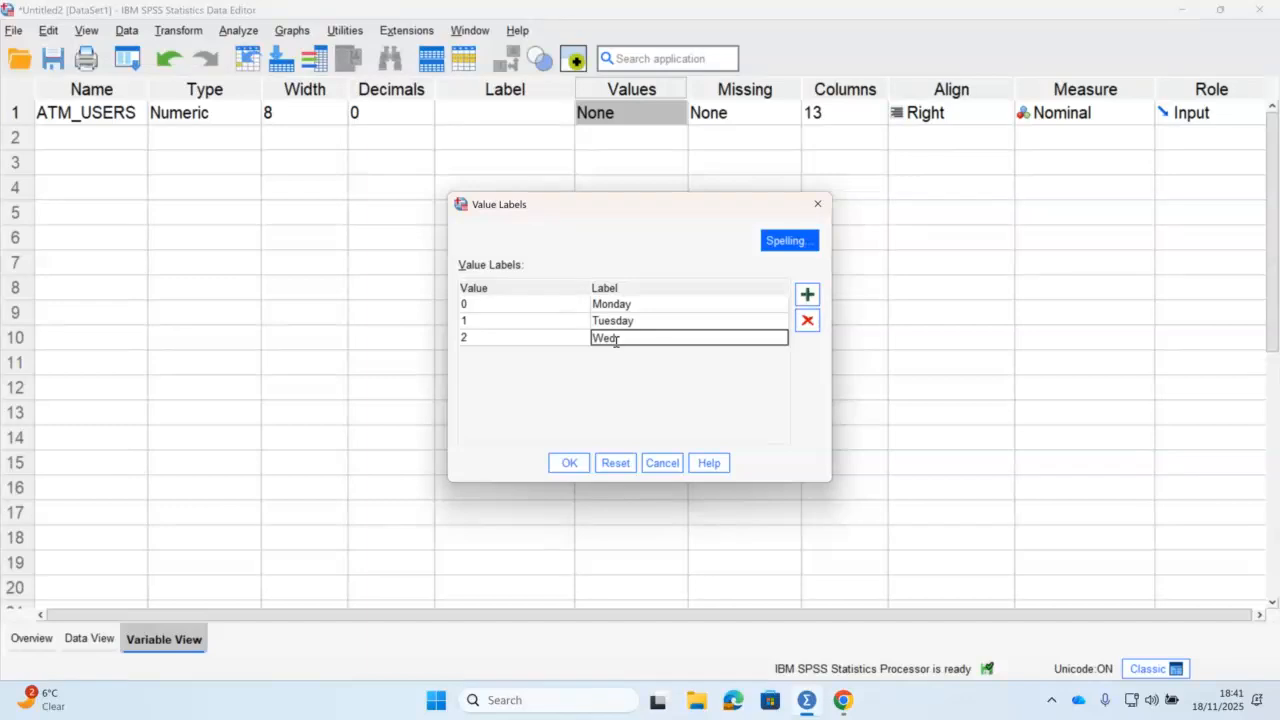
type("nesday")
Step: Add the value labels Thursday for 3 and Friday for 4, and apply all labels to ATM_USERS
left_click(807, 294)
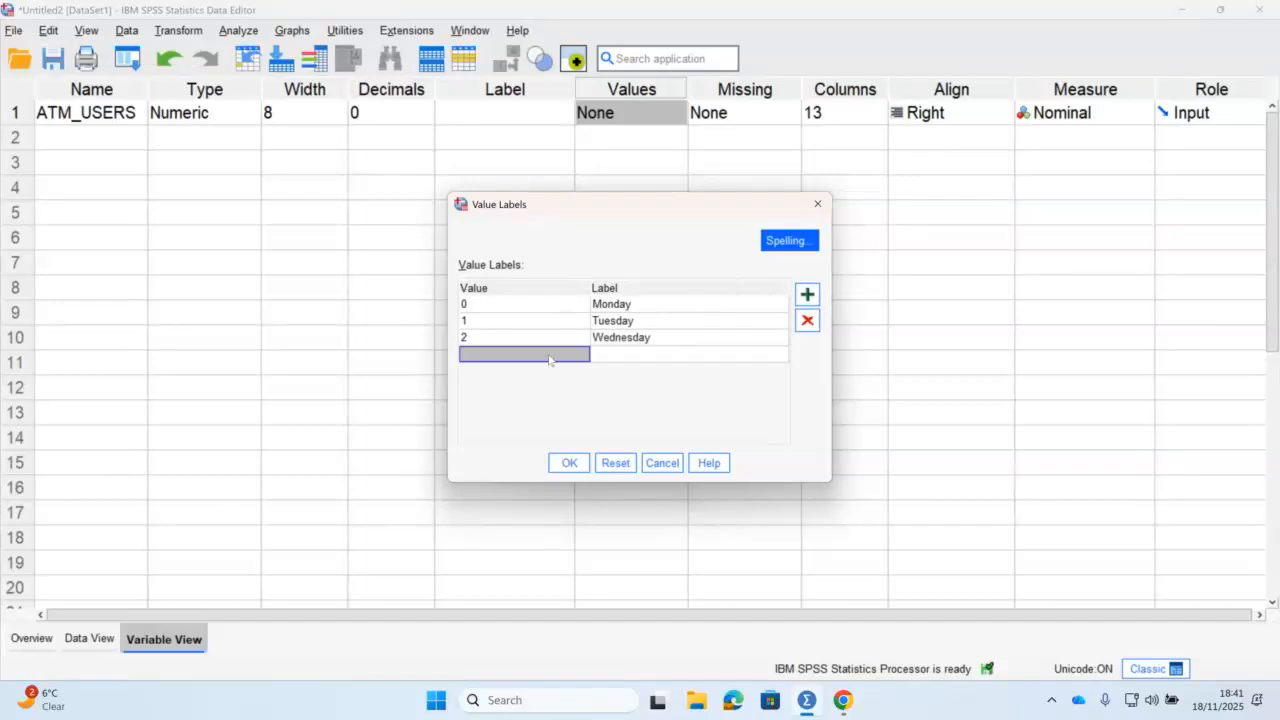
type("3")
left_click(607, 358)
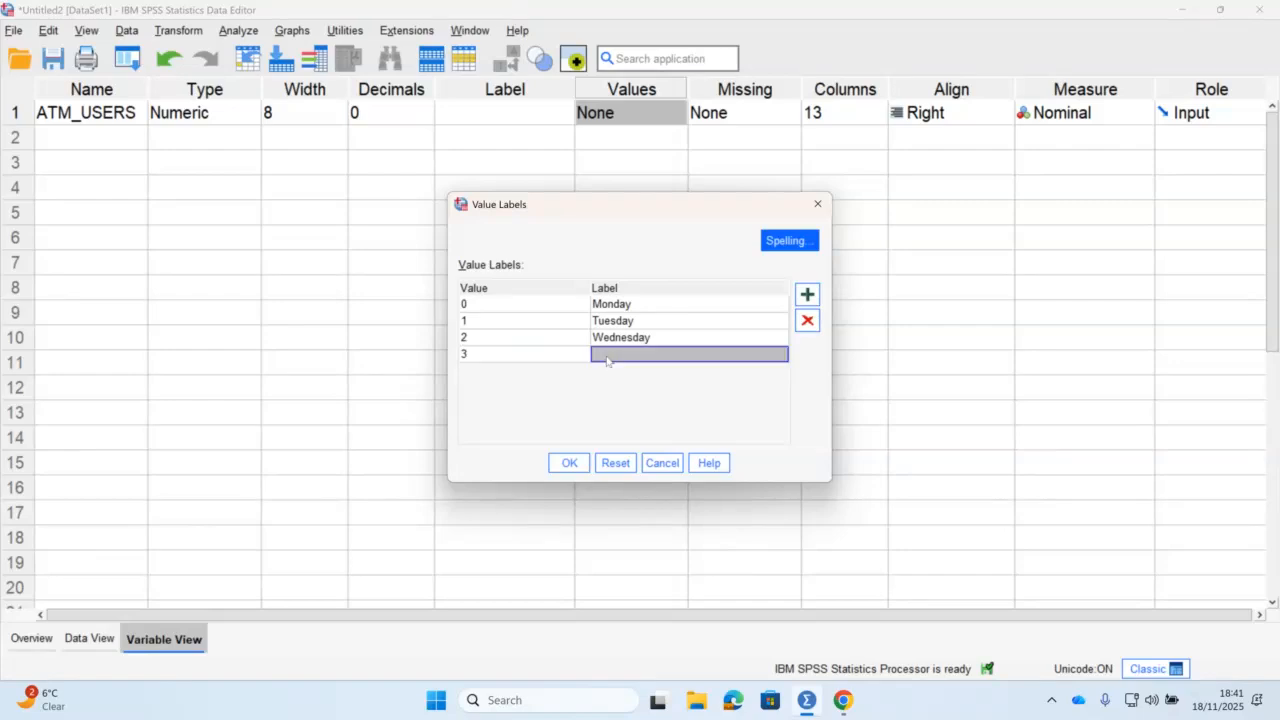
type("Thursday")
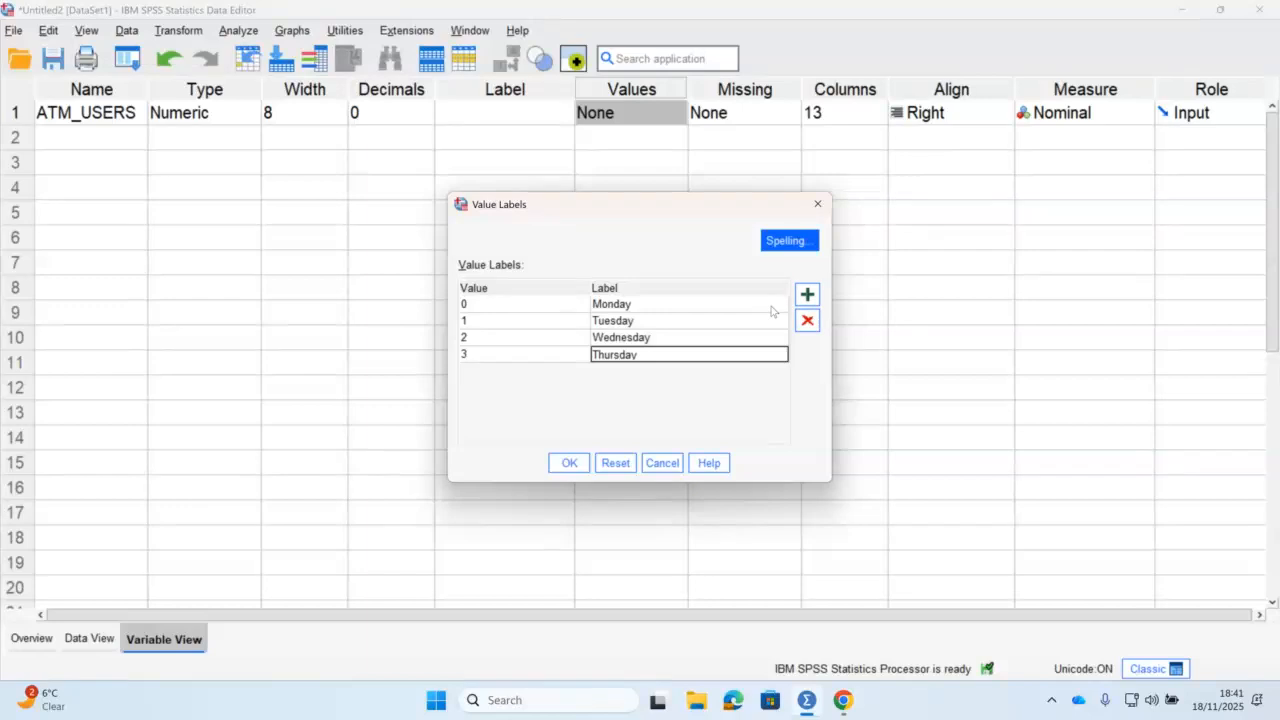
left_click(809, 295)
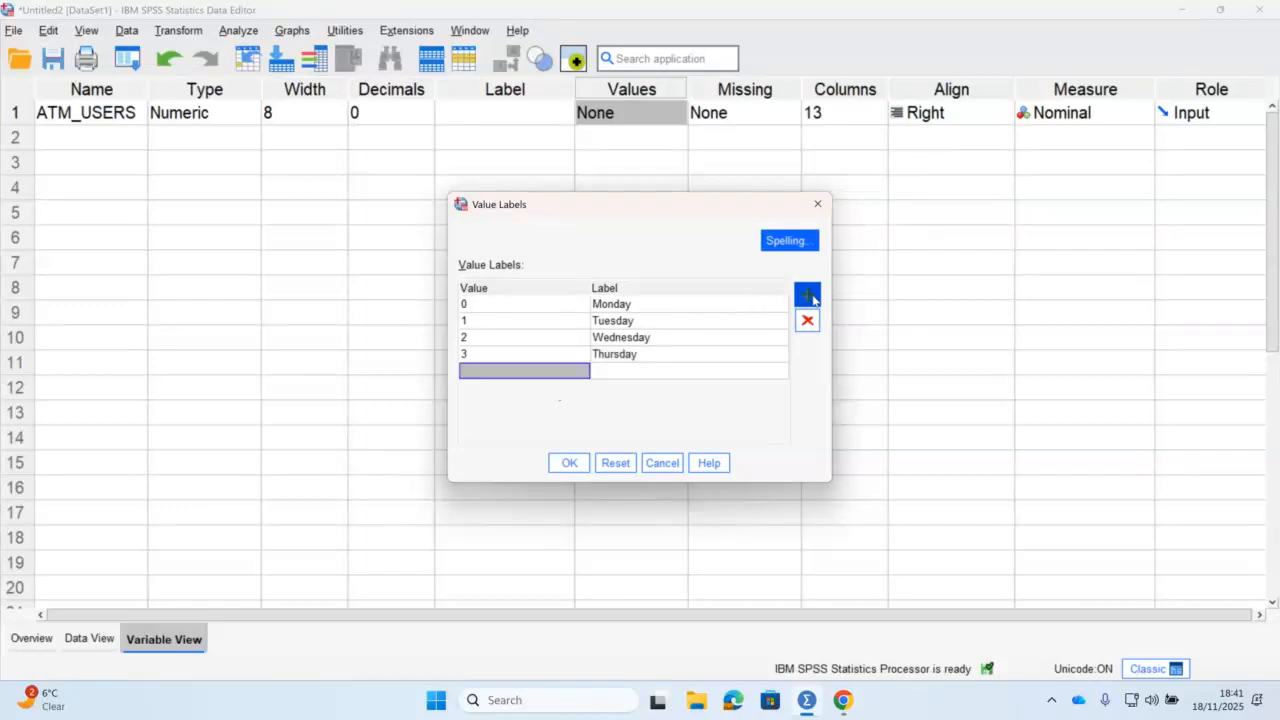
type("4")
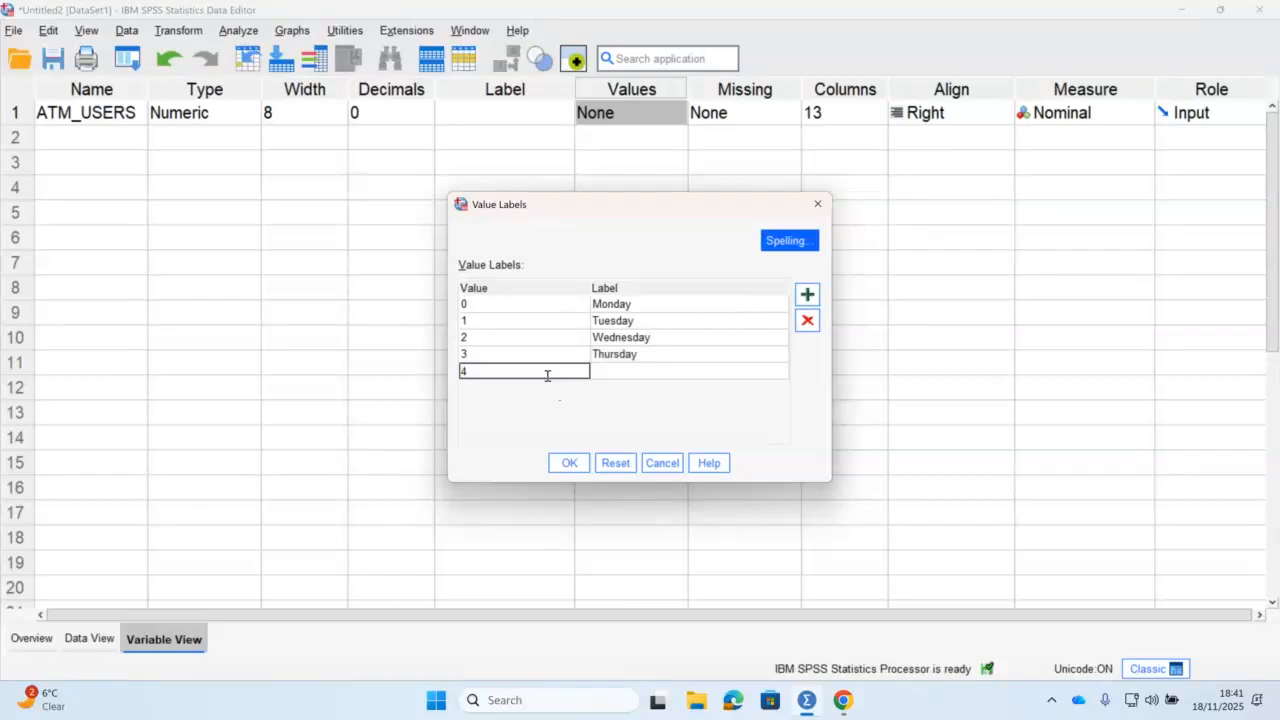
left_click(613, 373)
type("Fri")
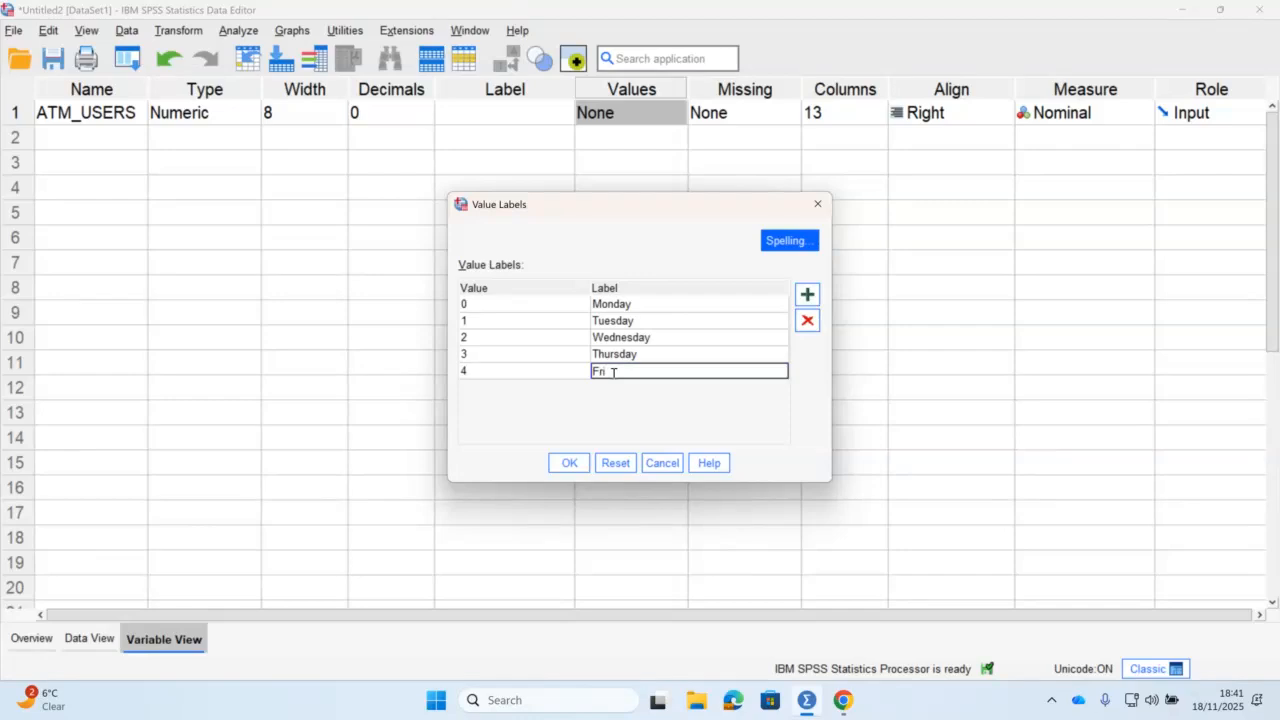
type("day")
left_click(569, 463)
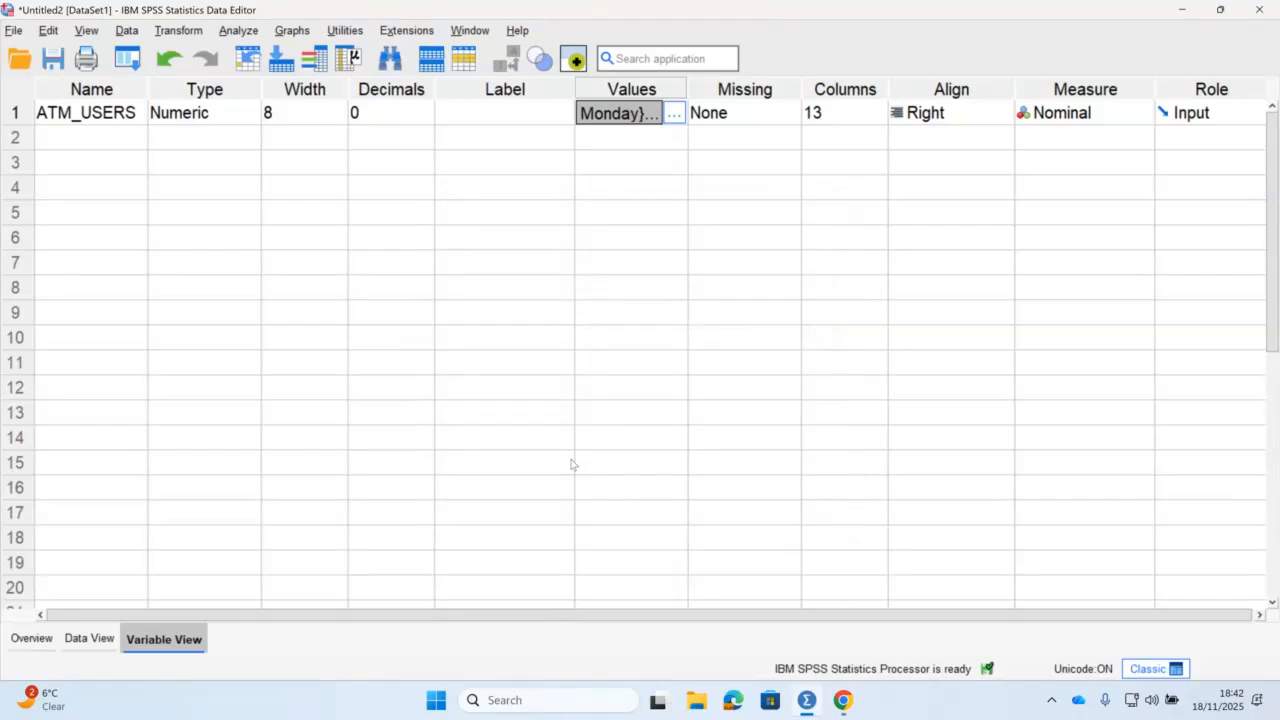
Step: Display the weekday value labels instead of the numeric codes for ATM_USERS in the data
left_click(88, 640)
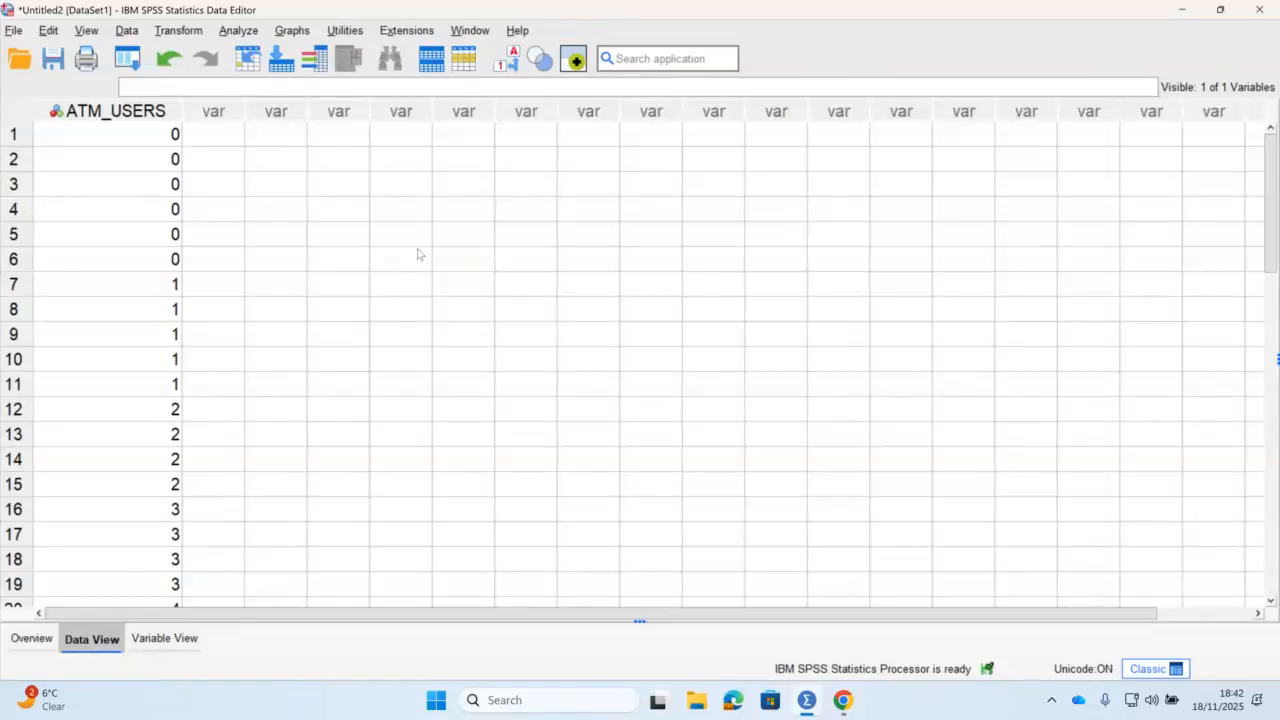
left_click(508, 66)
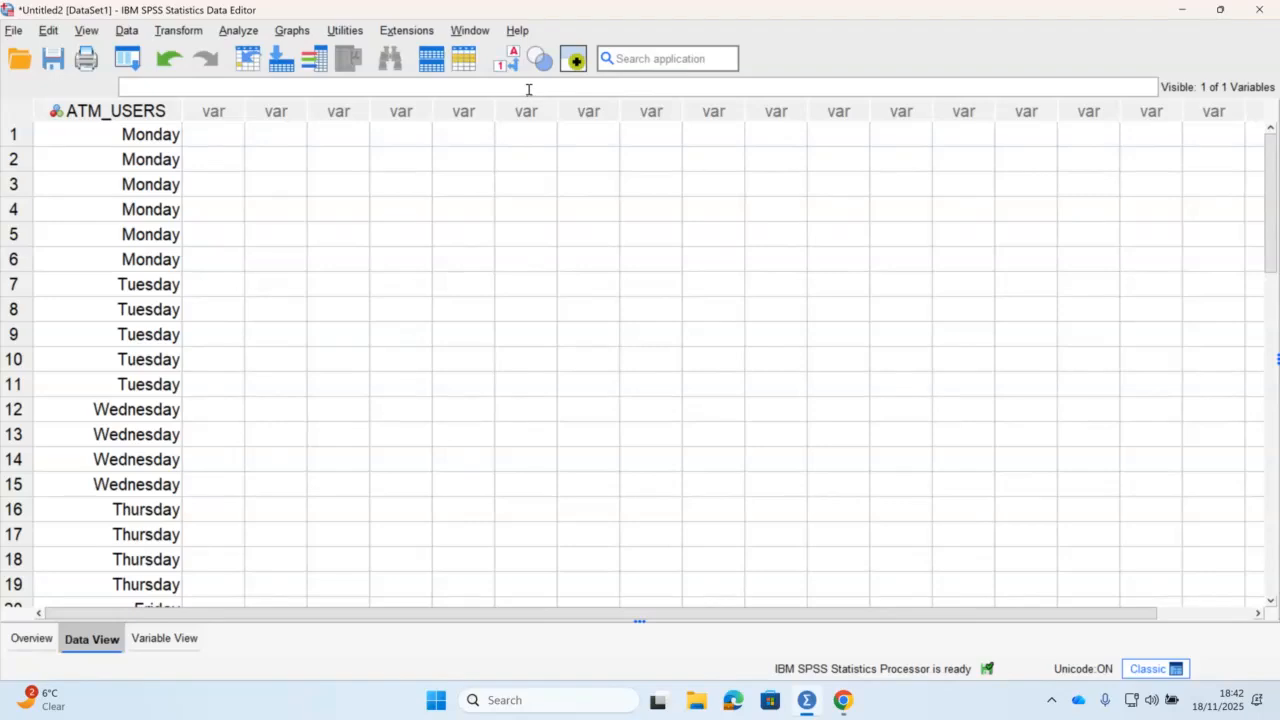
left_click(509, 62)
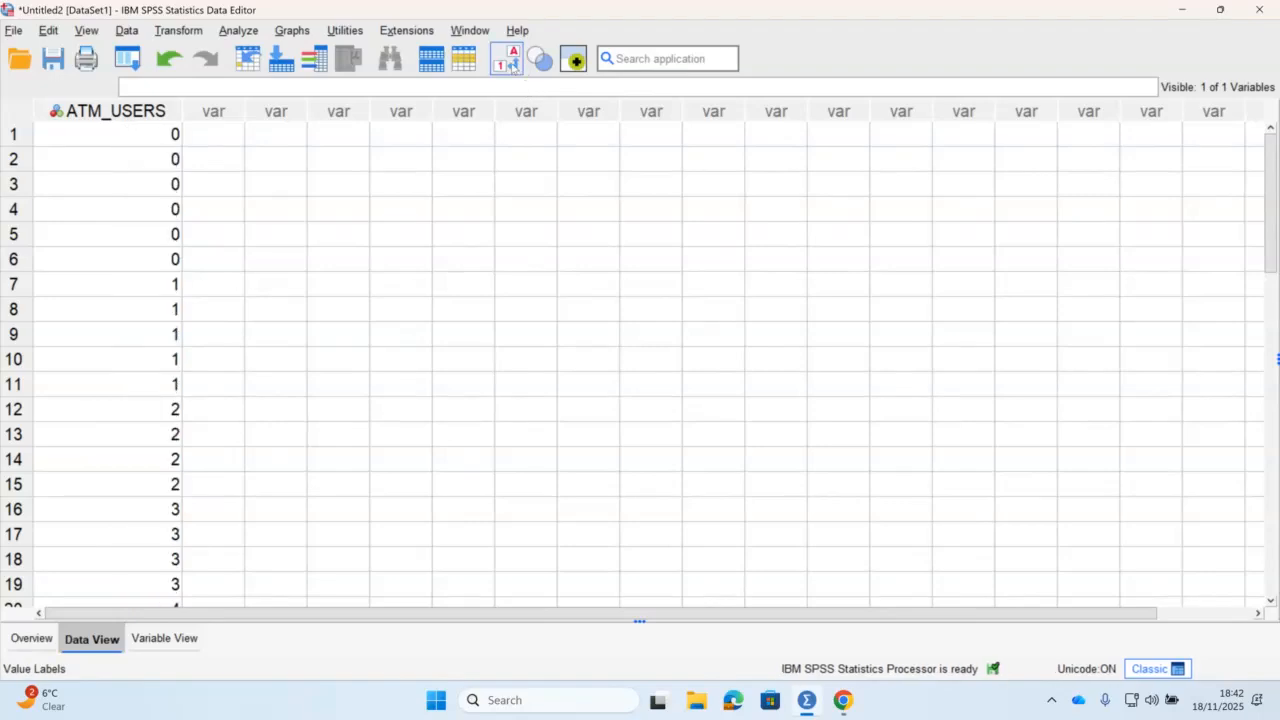
left_click(509, 62)
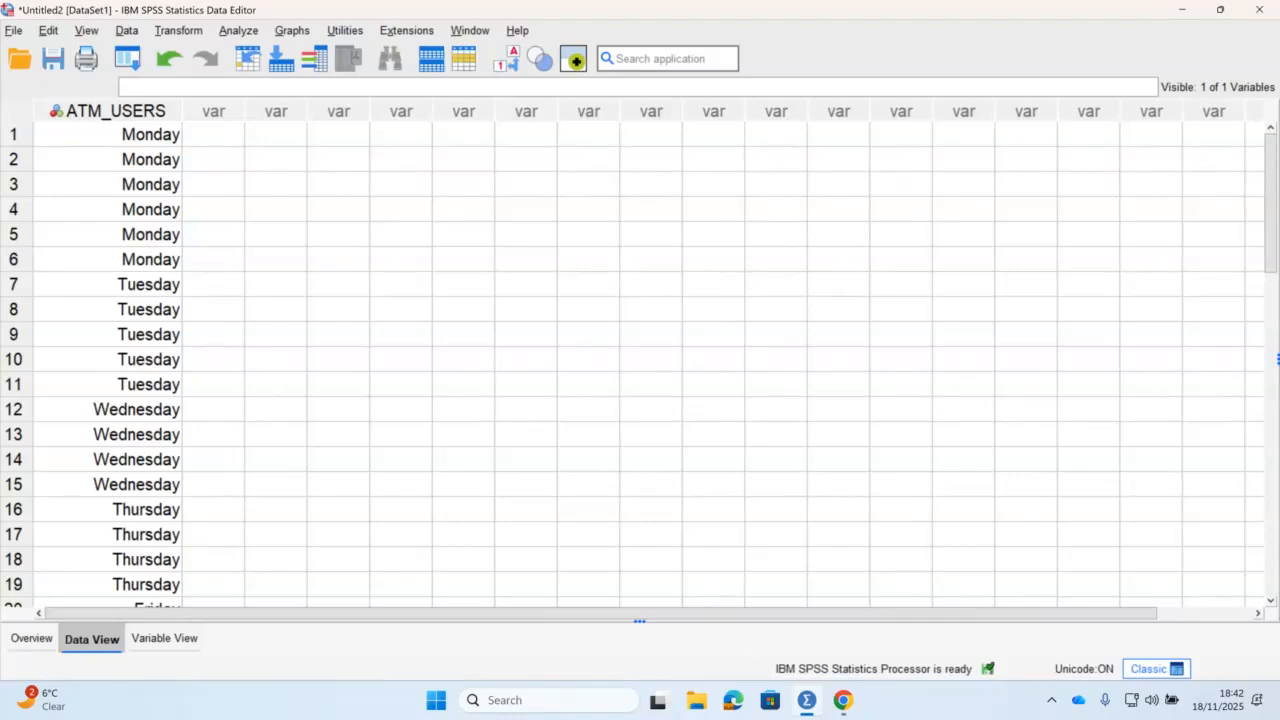
mouse_move(845, 700)
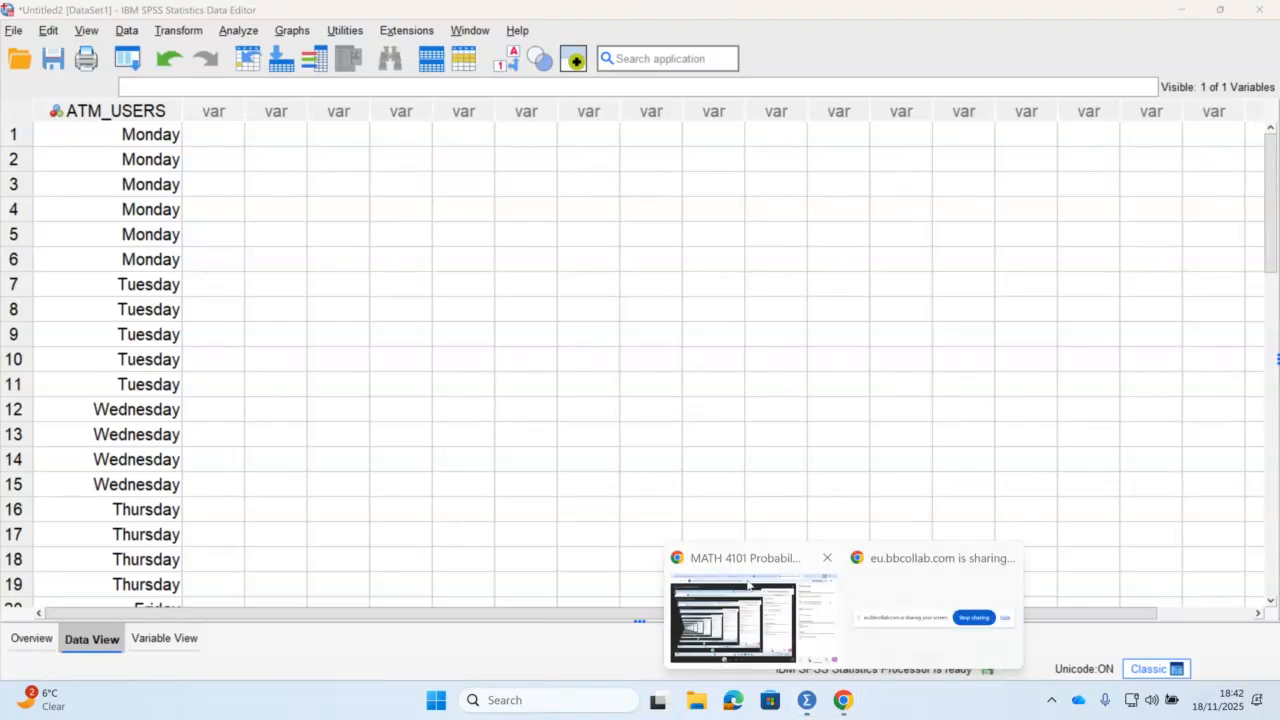
left_click(679, 587)
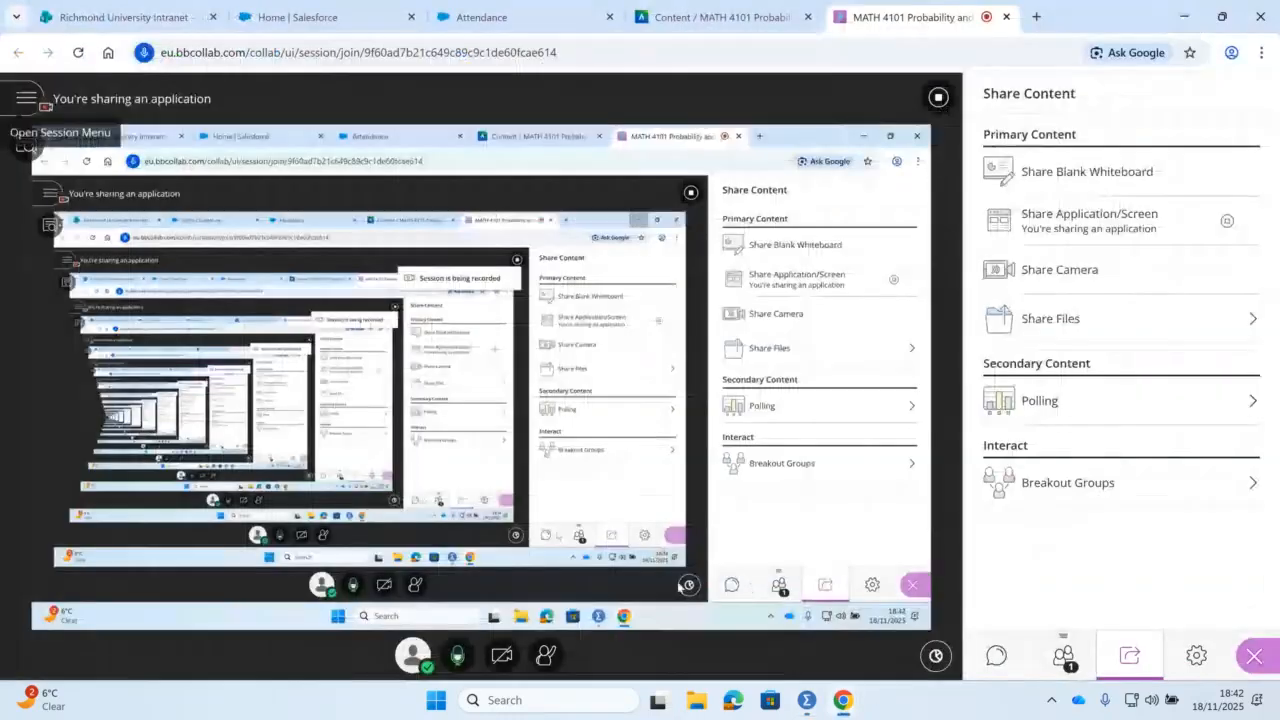
left_click(1184, 17)
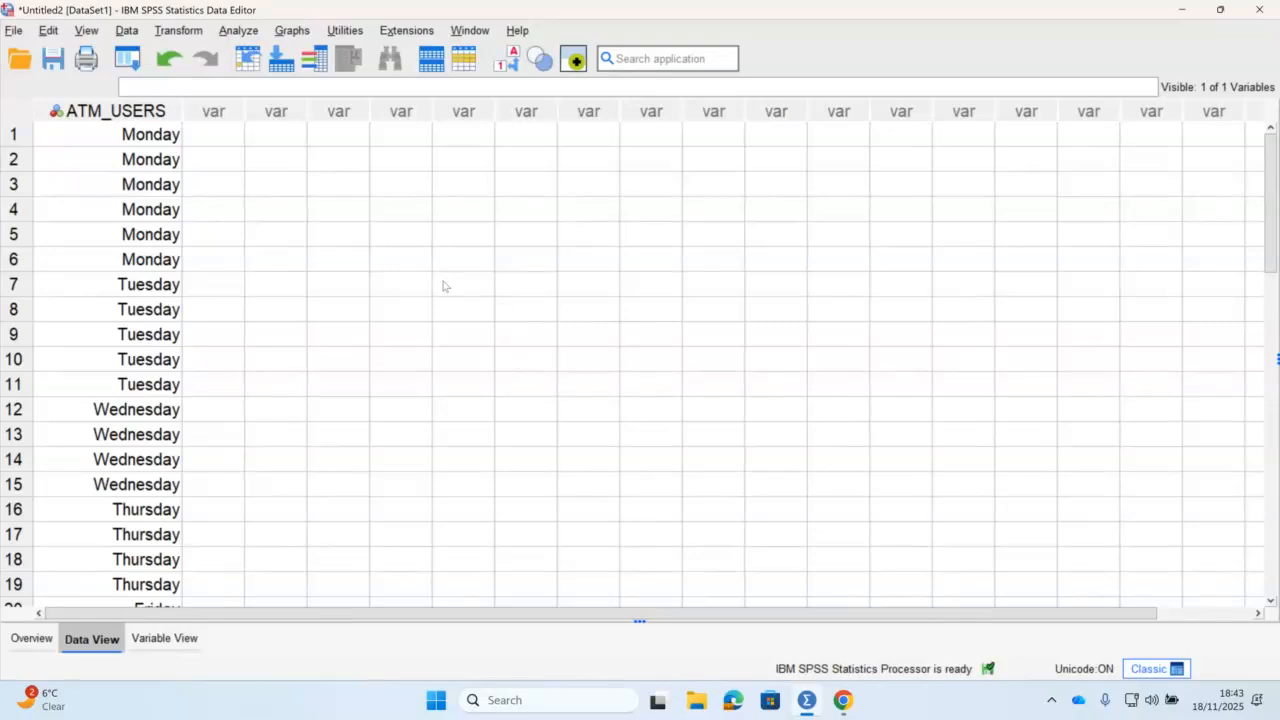
Step: Set up a legacy nonparametric chi-square test with ATM_USERS as the test variable
left_click(238, 30)
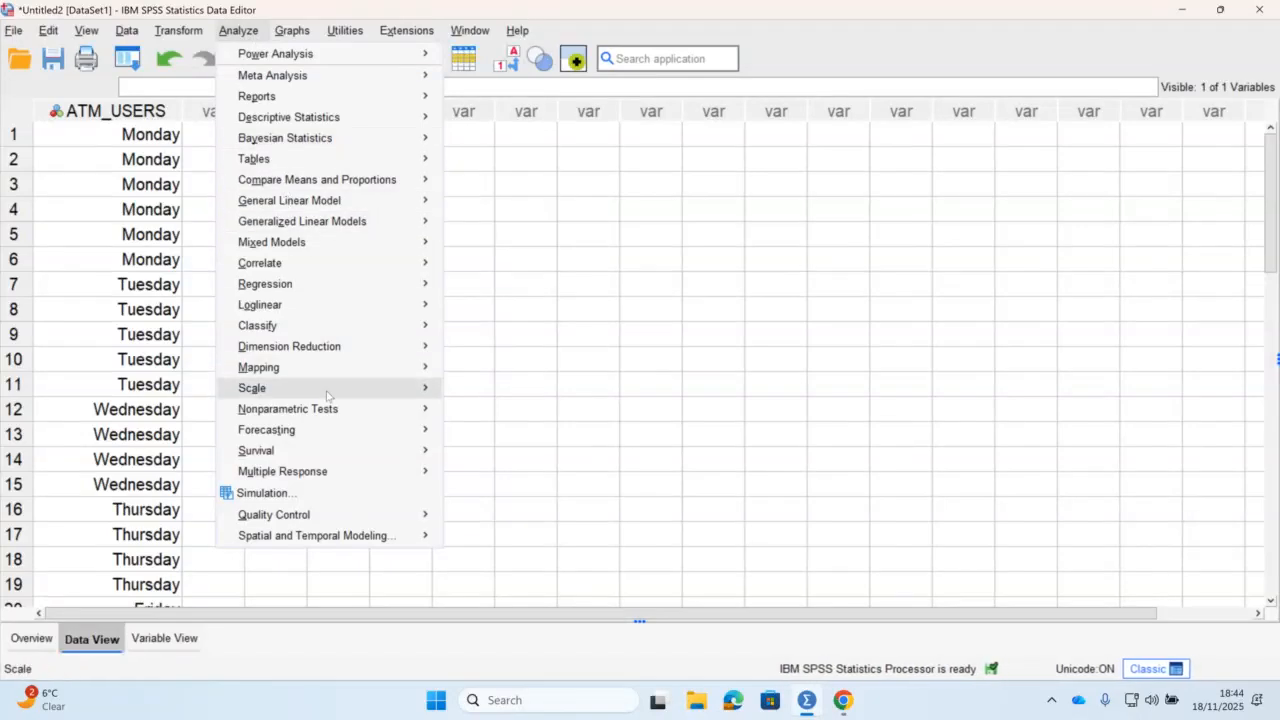
mouse_move(331, 413)
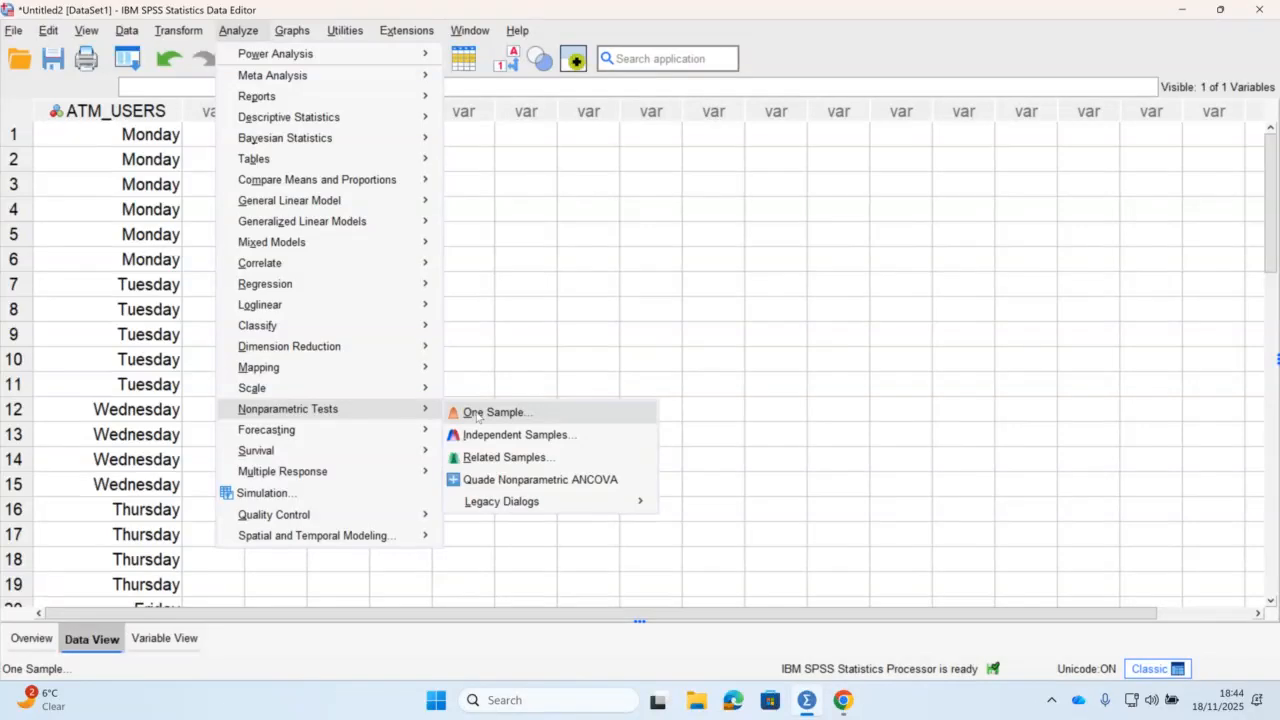
mouse_move(506, 509)
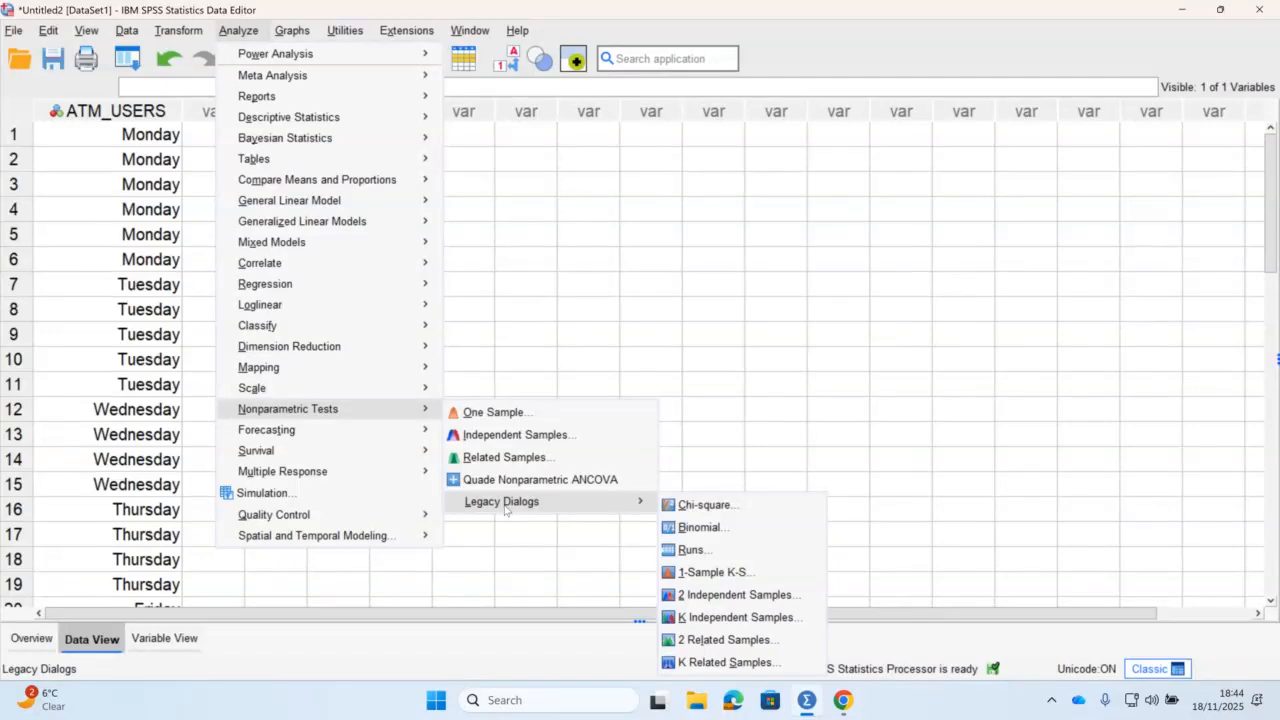
left_click(707, 505)
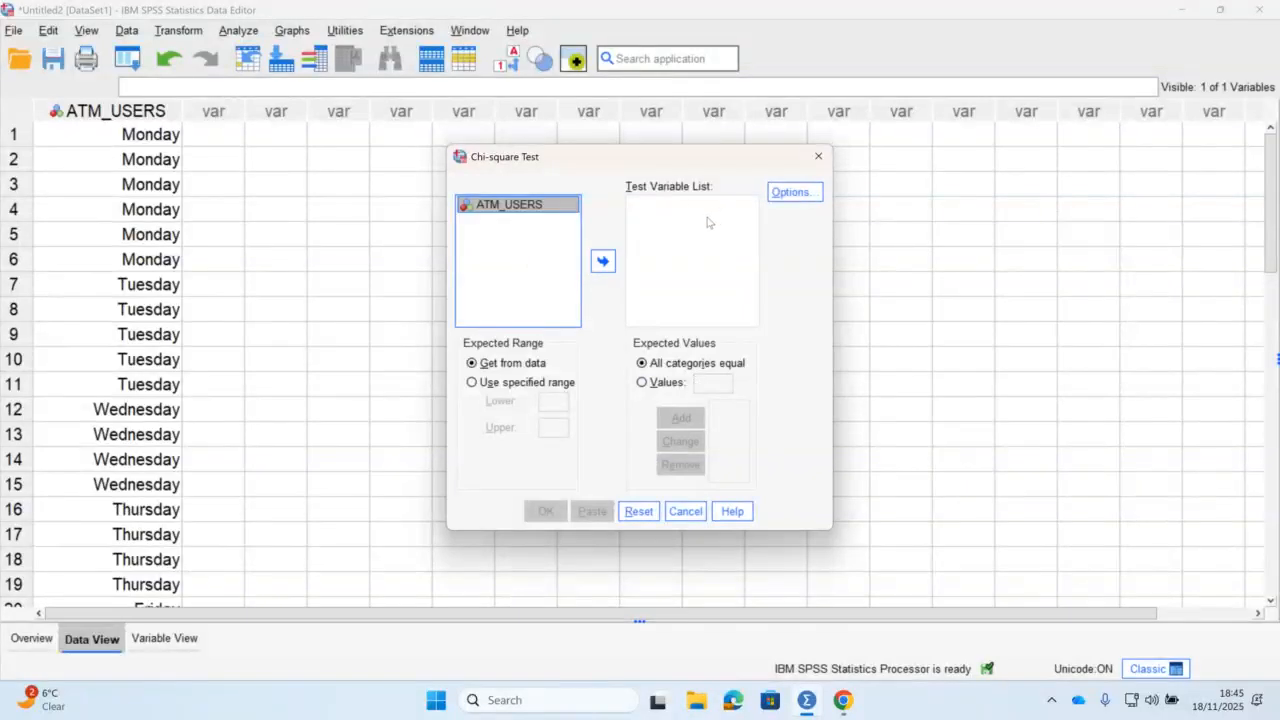
left_click(507, 206)
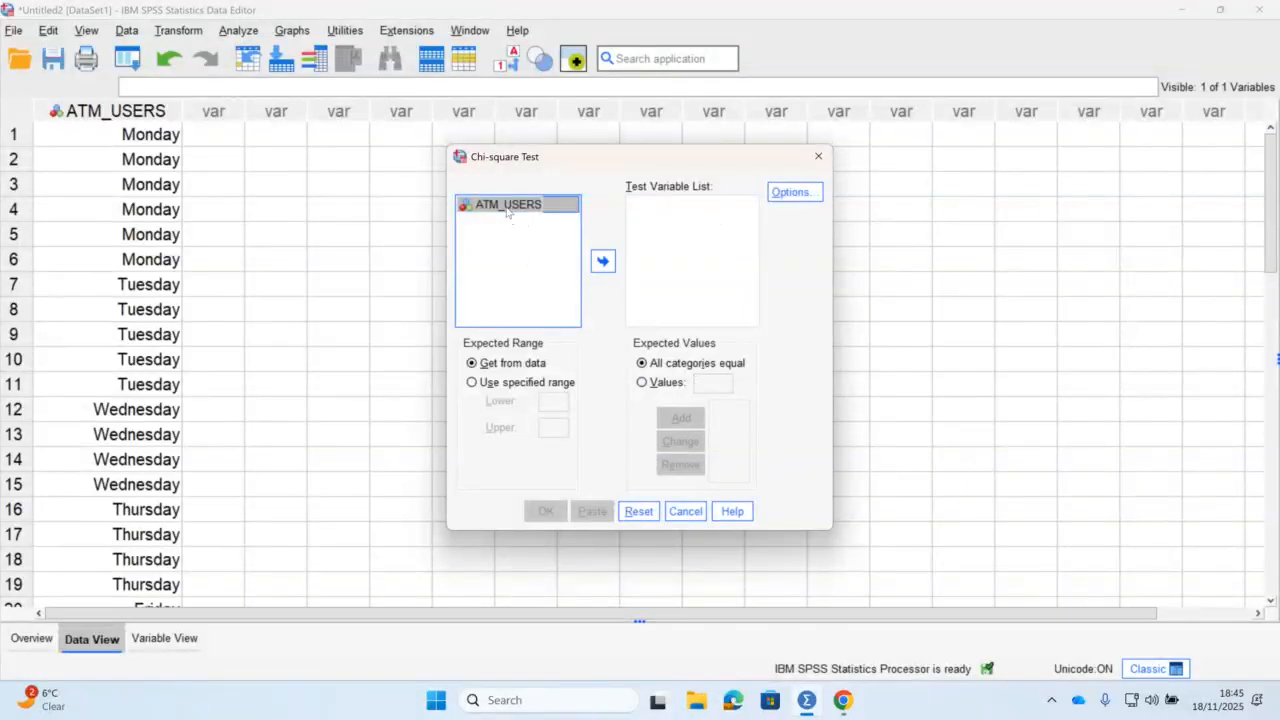
left_click(608, 263)
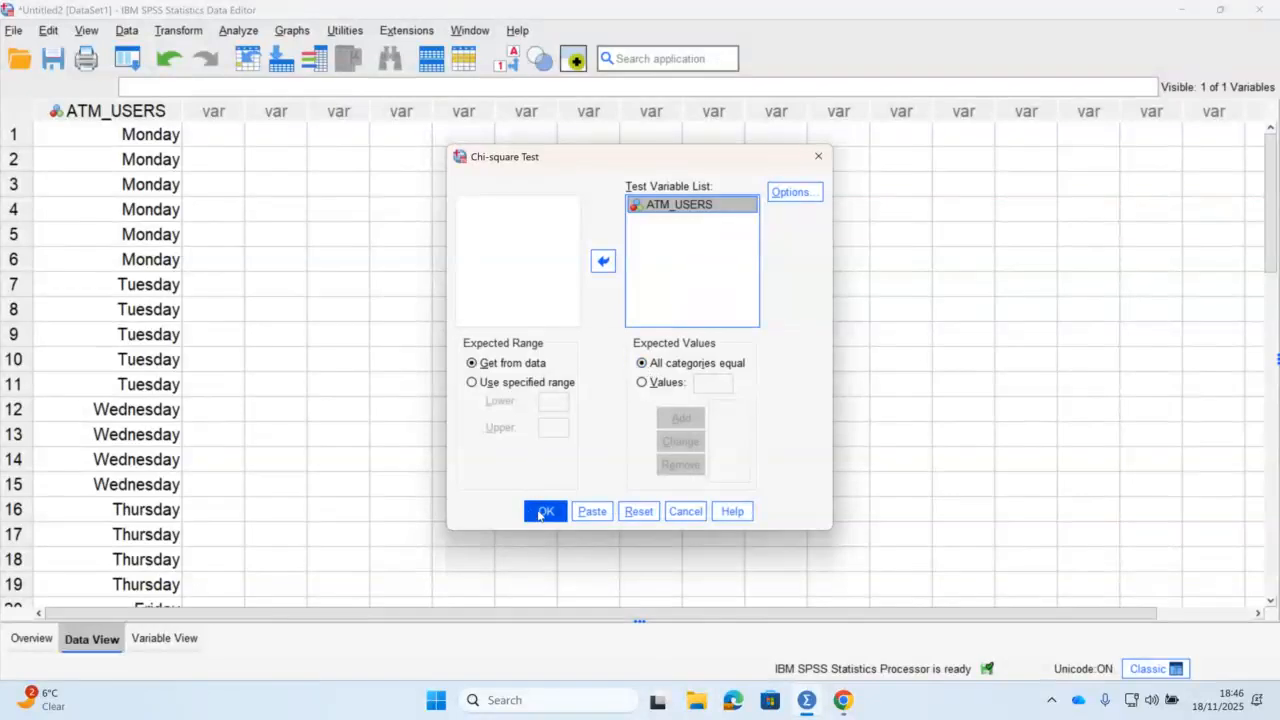
Step: Run the chi-square test on ATM_USERS with all categories expected equal, and close its output without saving
left_click(793, 191)
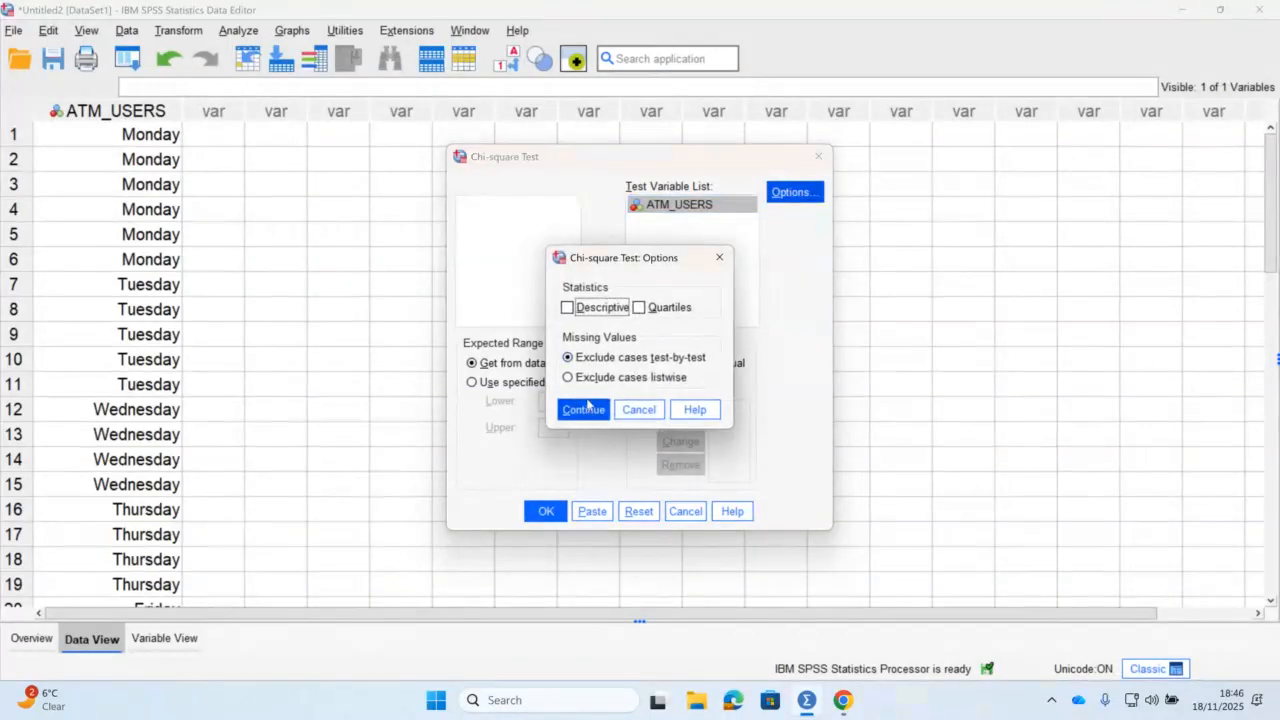
left_click(646, 416)
left_click(545, 512)
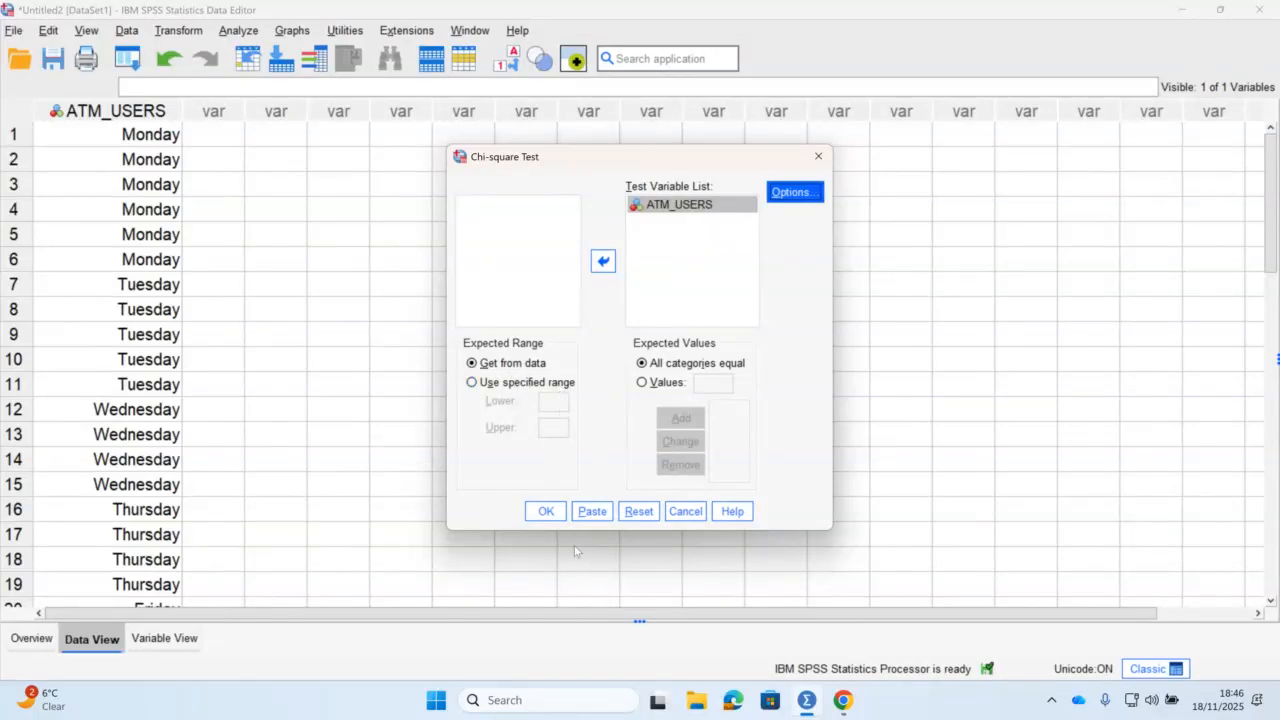
left_click(546, 512)
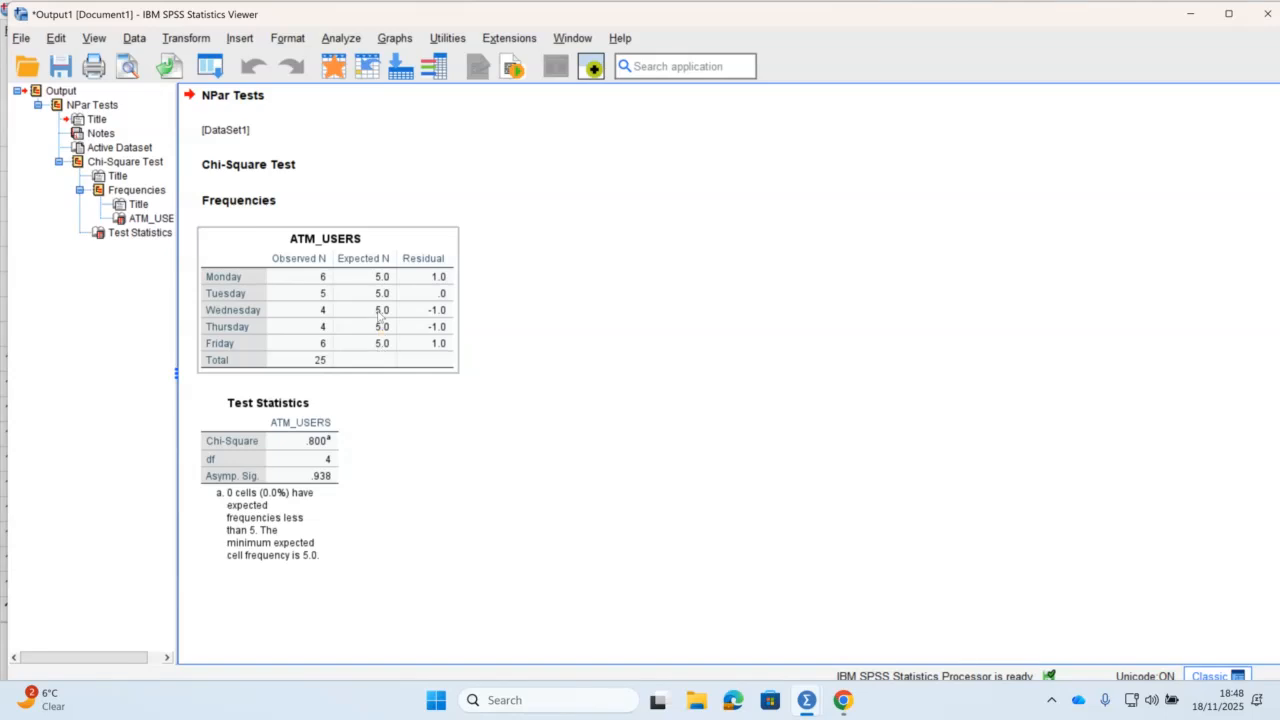
left_click(1268, 18)
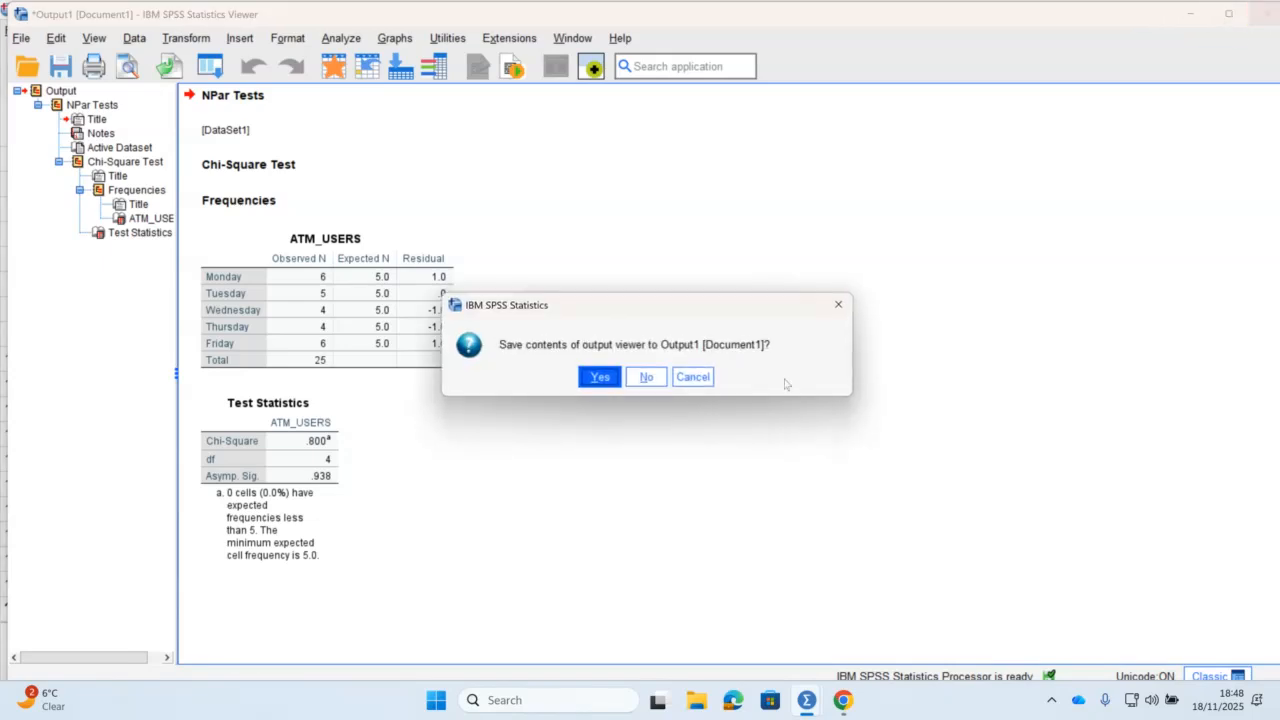
left_click(647, 378)
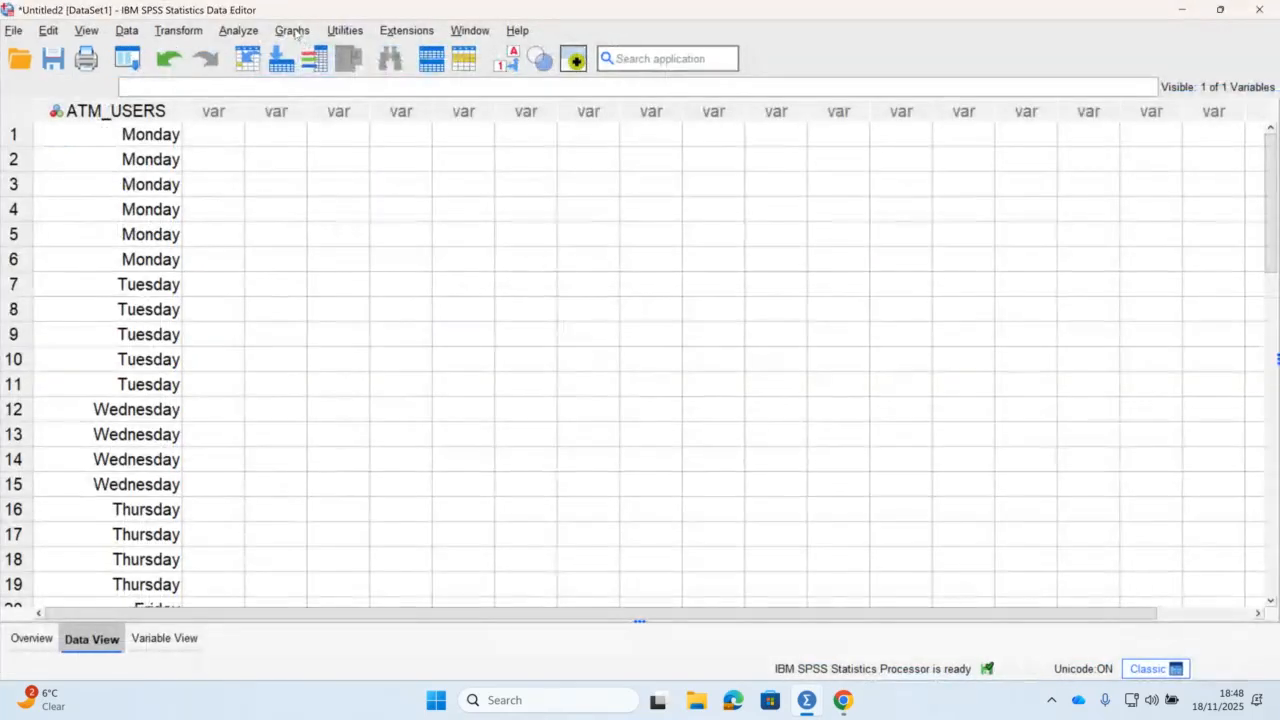
Step: Reopen the legacy chi-square test for ATM_USERS and add 3 and 10 as the first two custom expected values
left_click(249, 36)
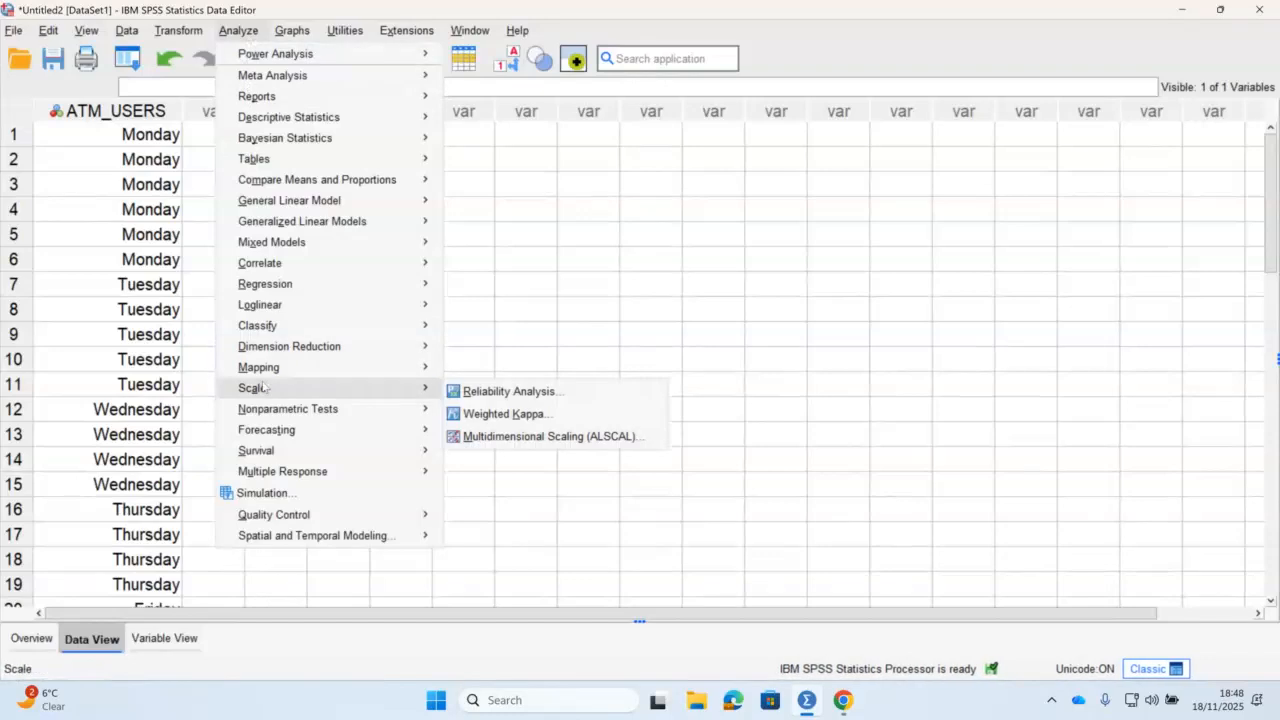
mouse_move(267, 412)
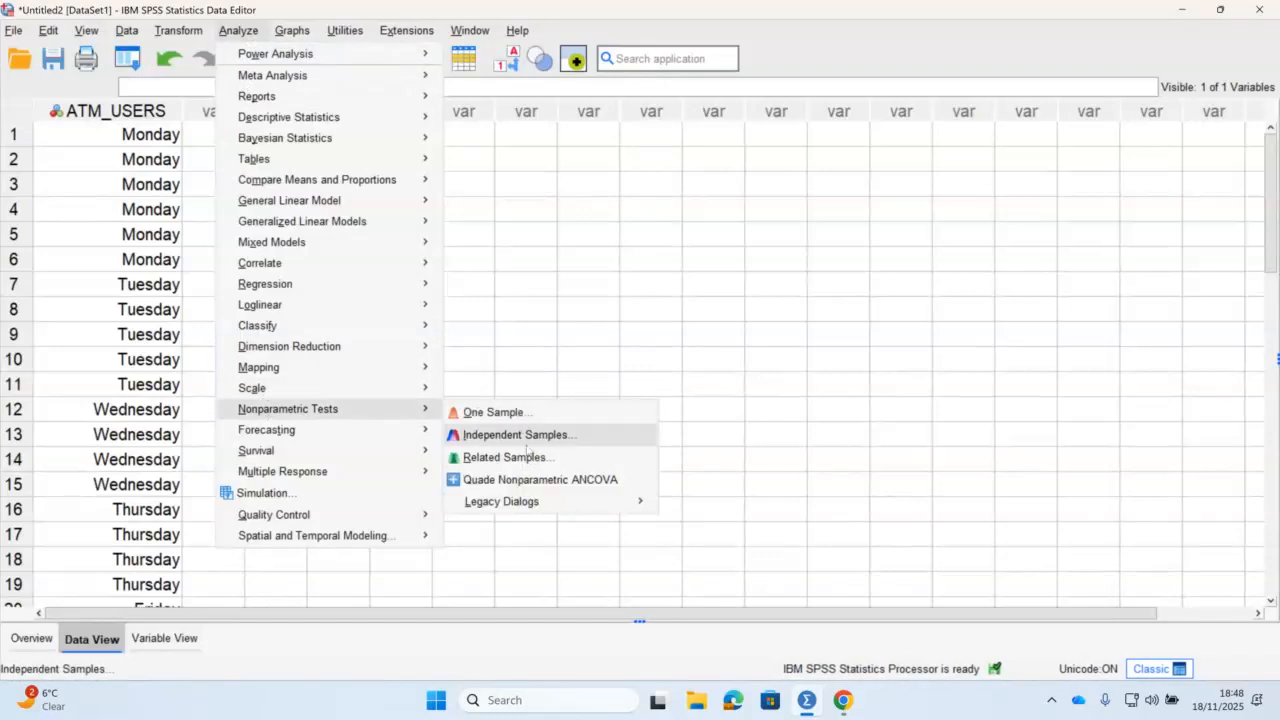
mouse_move(525, 503)
left_click(704, 506)
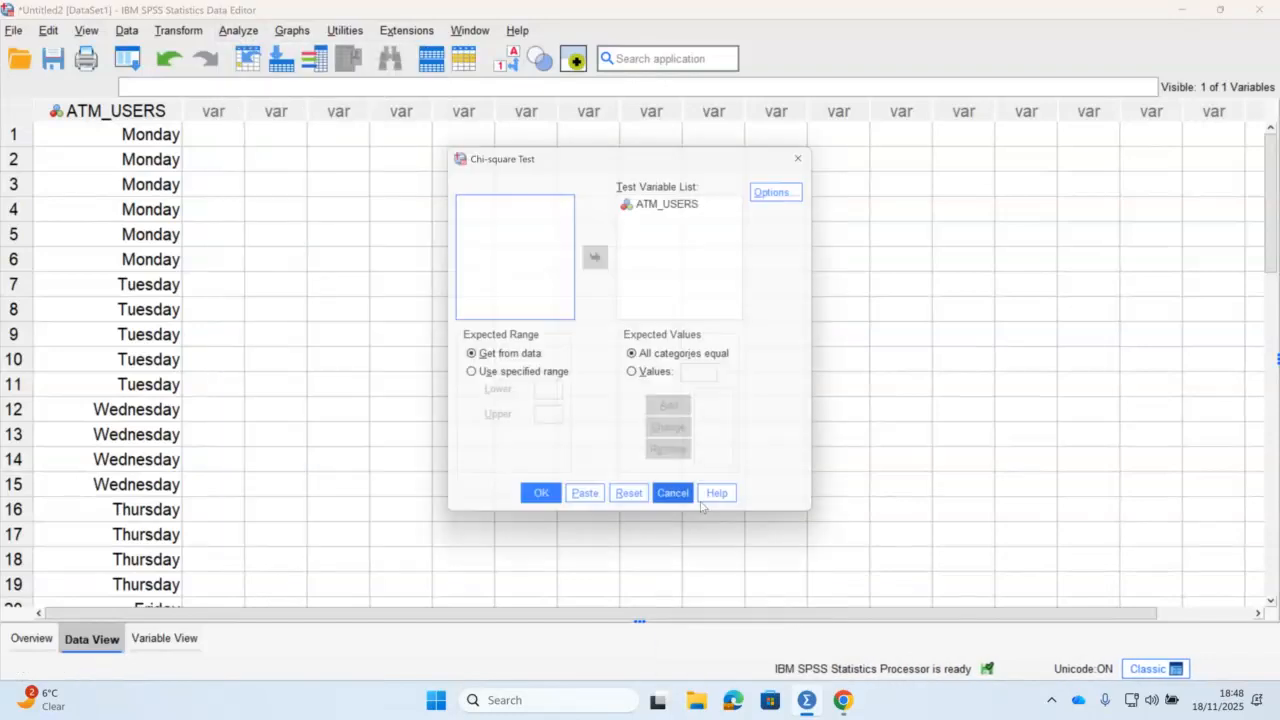
left_click(642, 383)
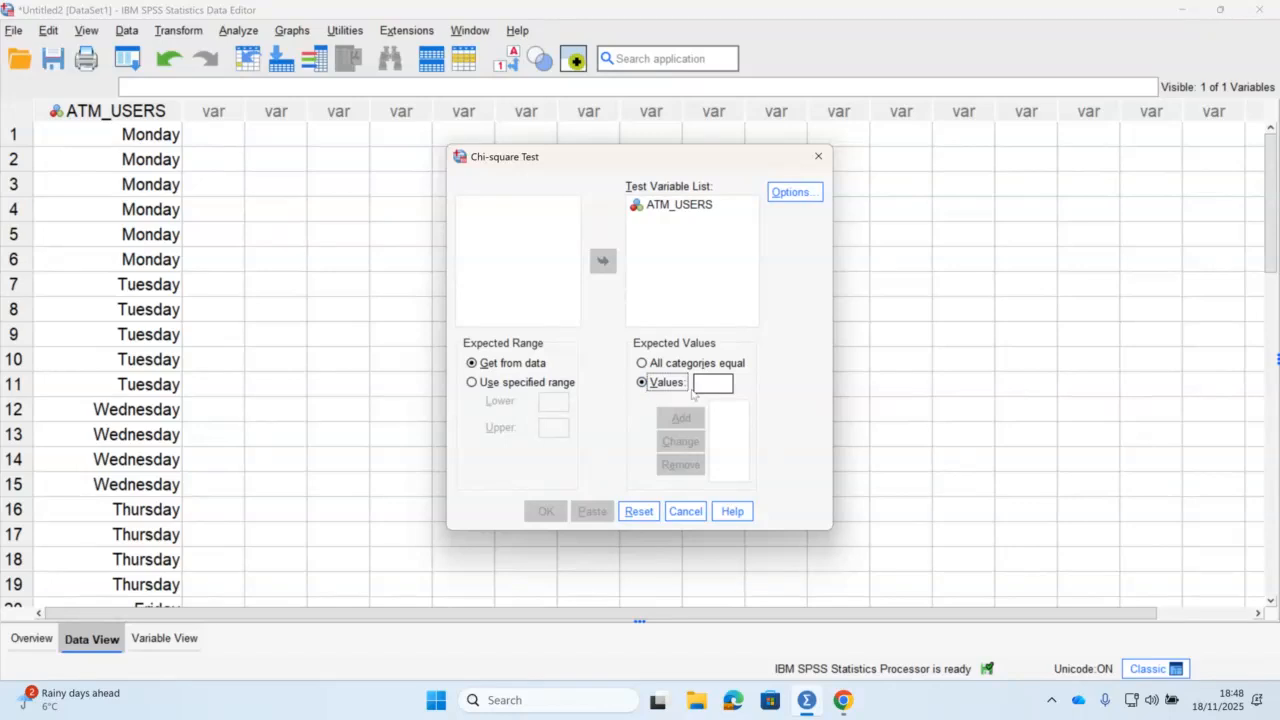
left_click(699, 385)
type("3")
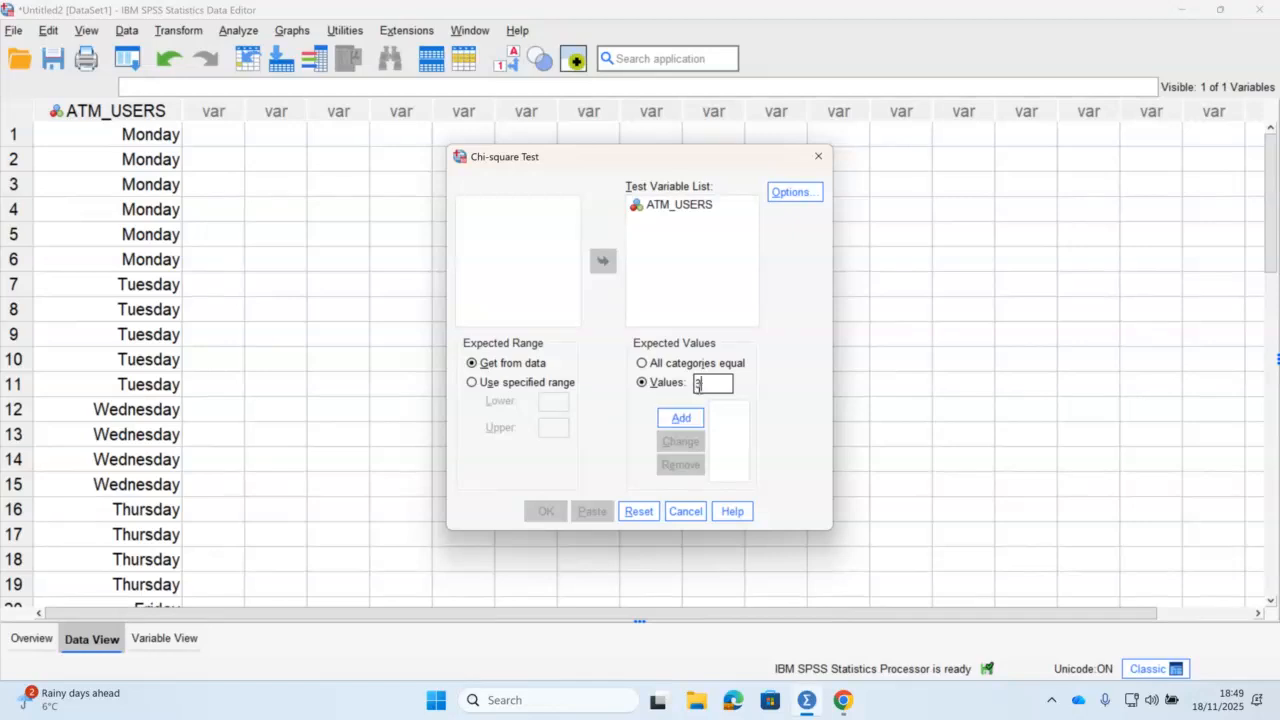
left_click(681, 417)
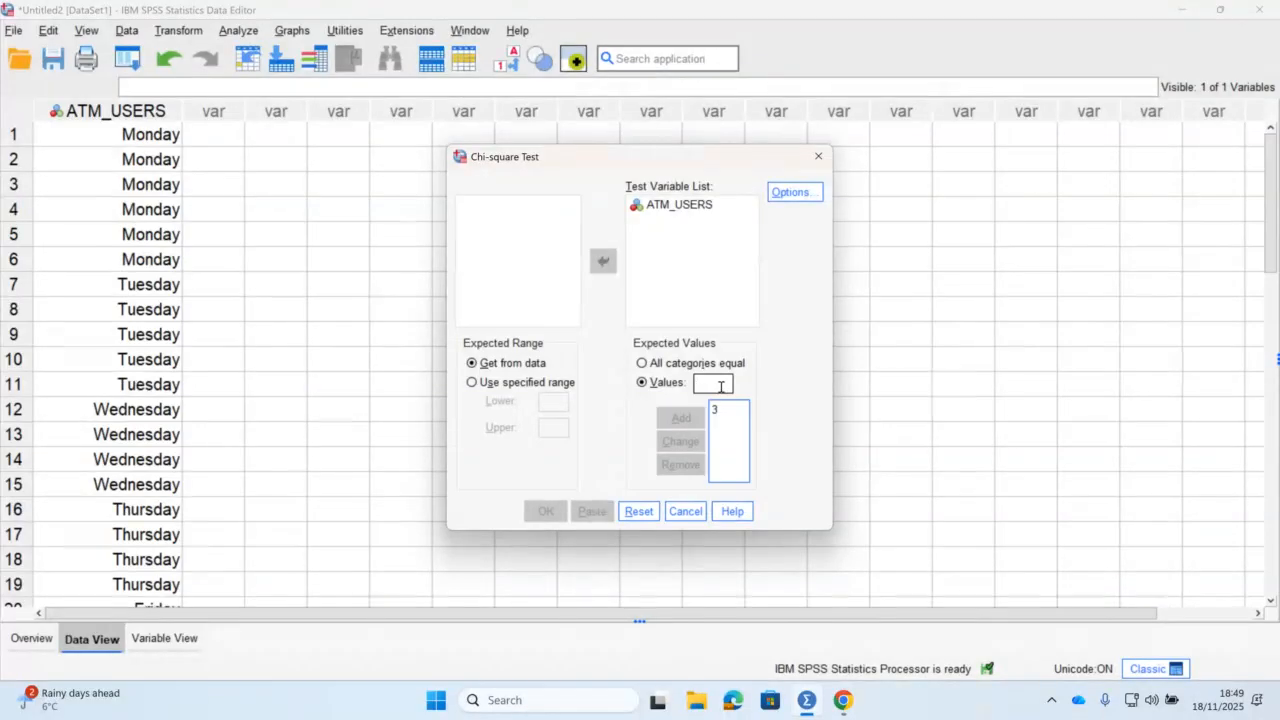
left_click(720, 387)
type("10")
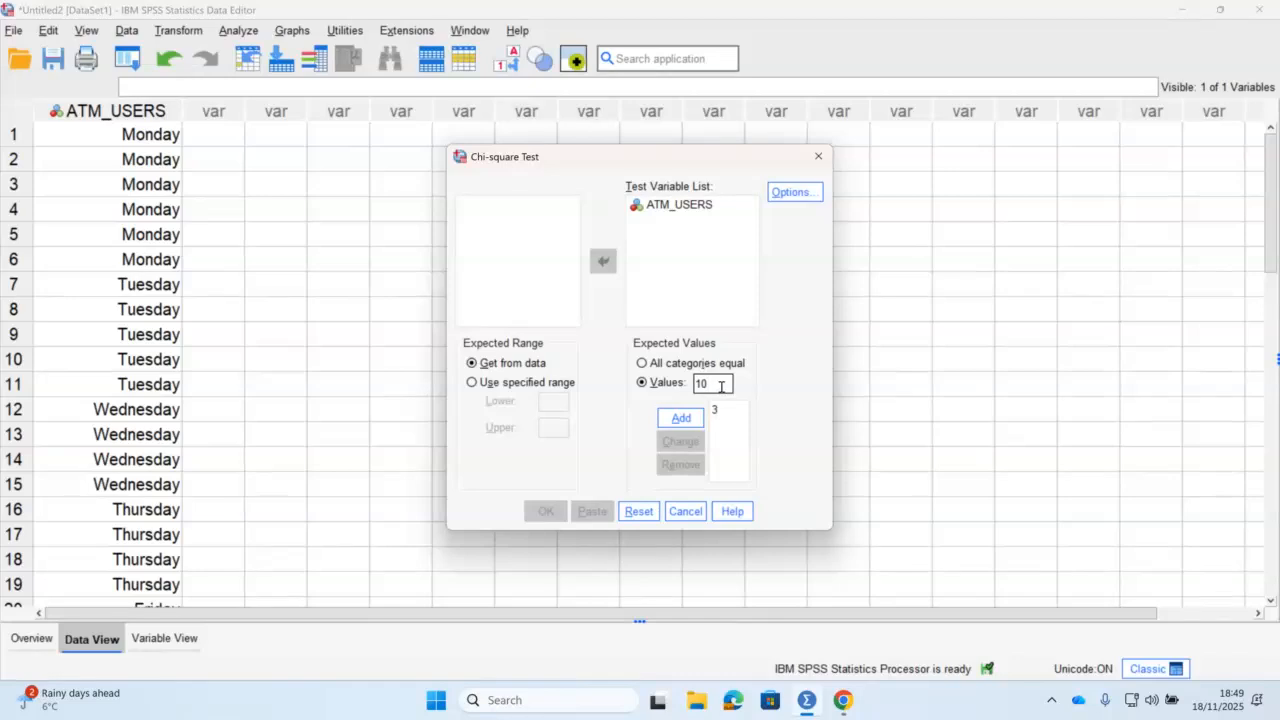
left_click(684, 419)
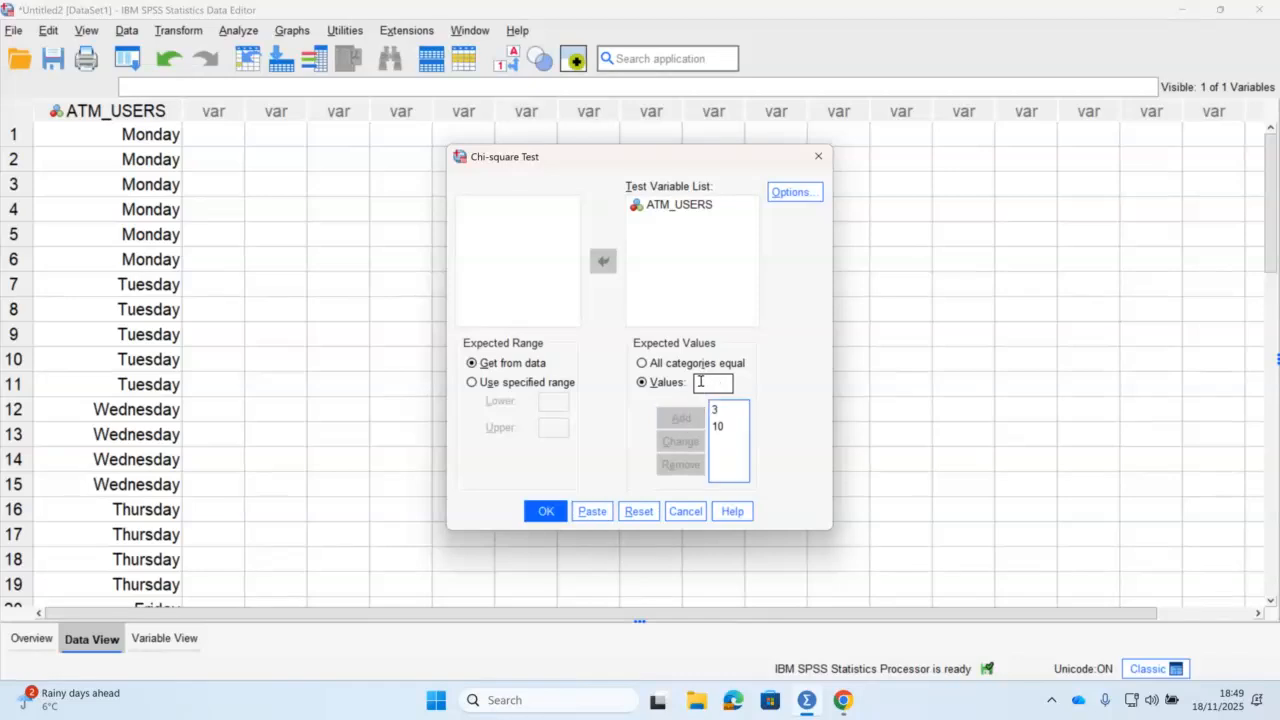
Step: Add 5, 3 and 4 as the remaining expected values, in that order, for the chi-square test
left_click(700, 382)
type("5")
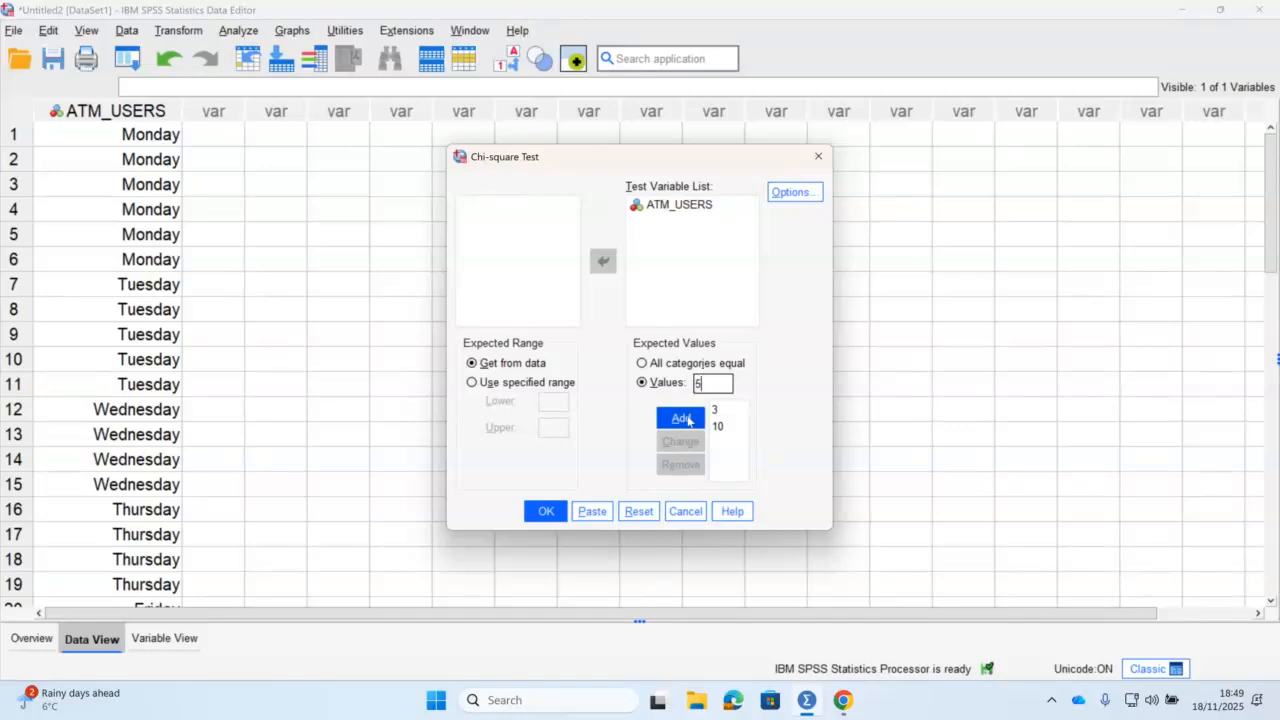
left_click(688, 418)
left_click(712, 384)
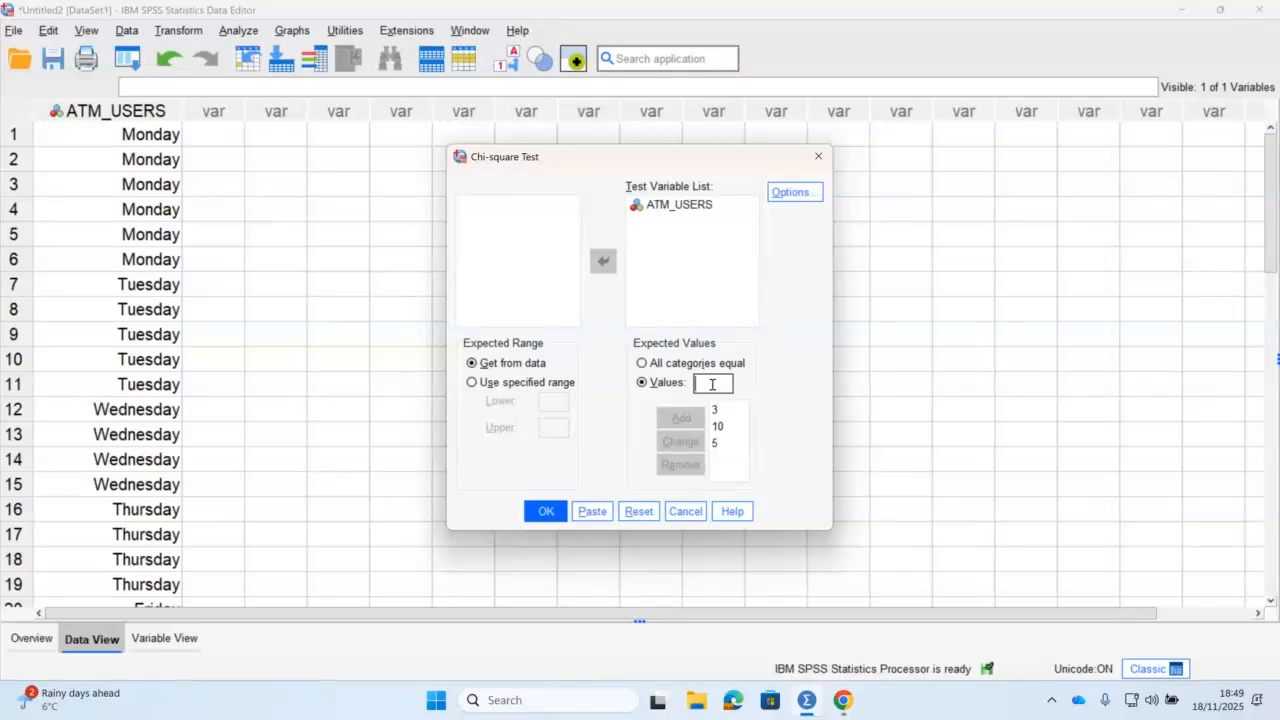
type("3")
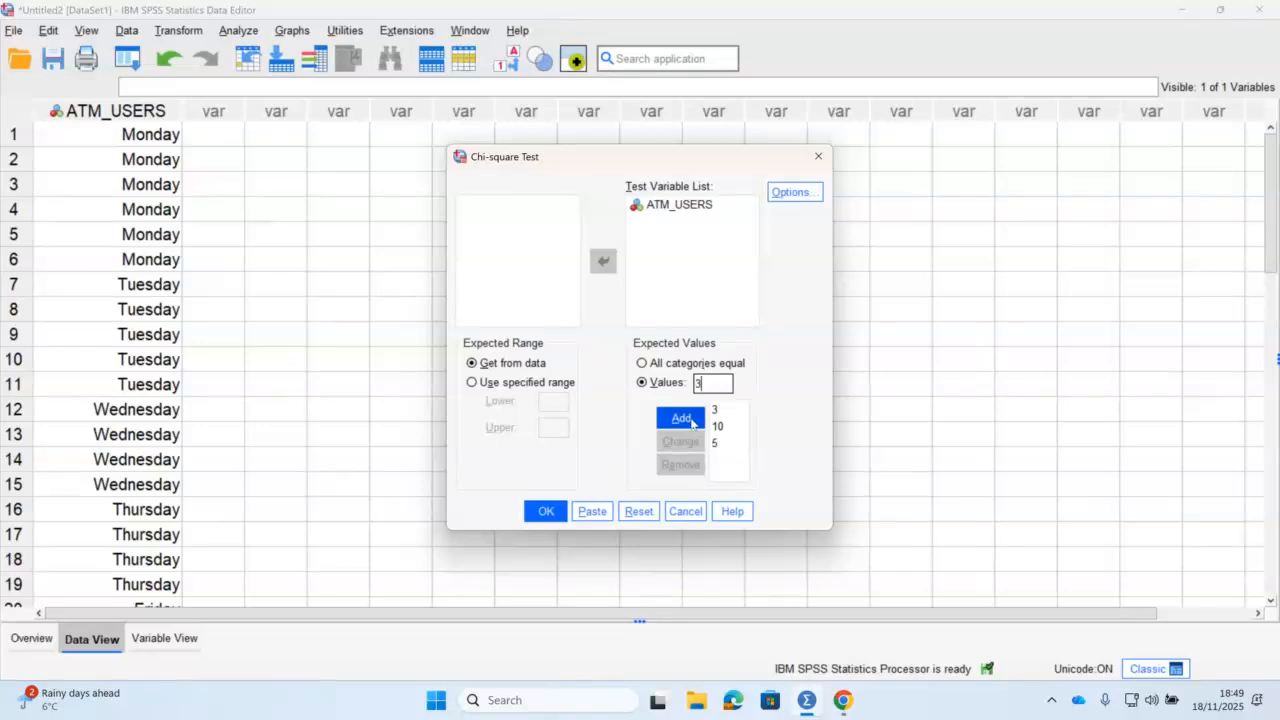
left_click(692, 420)
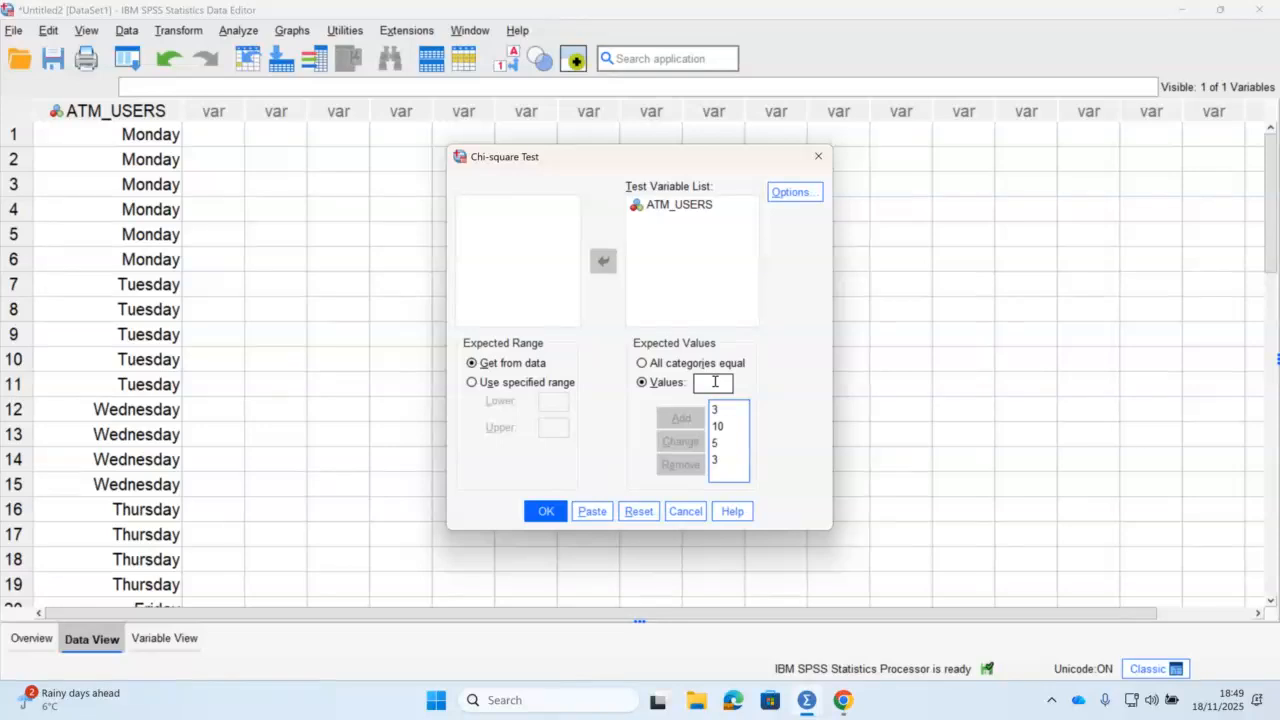
left_click(715, 381)
type("4")
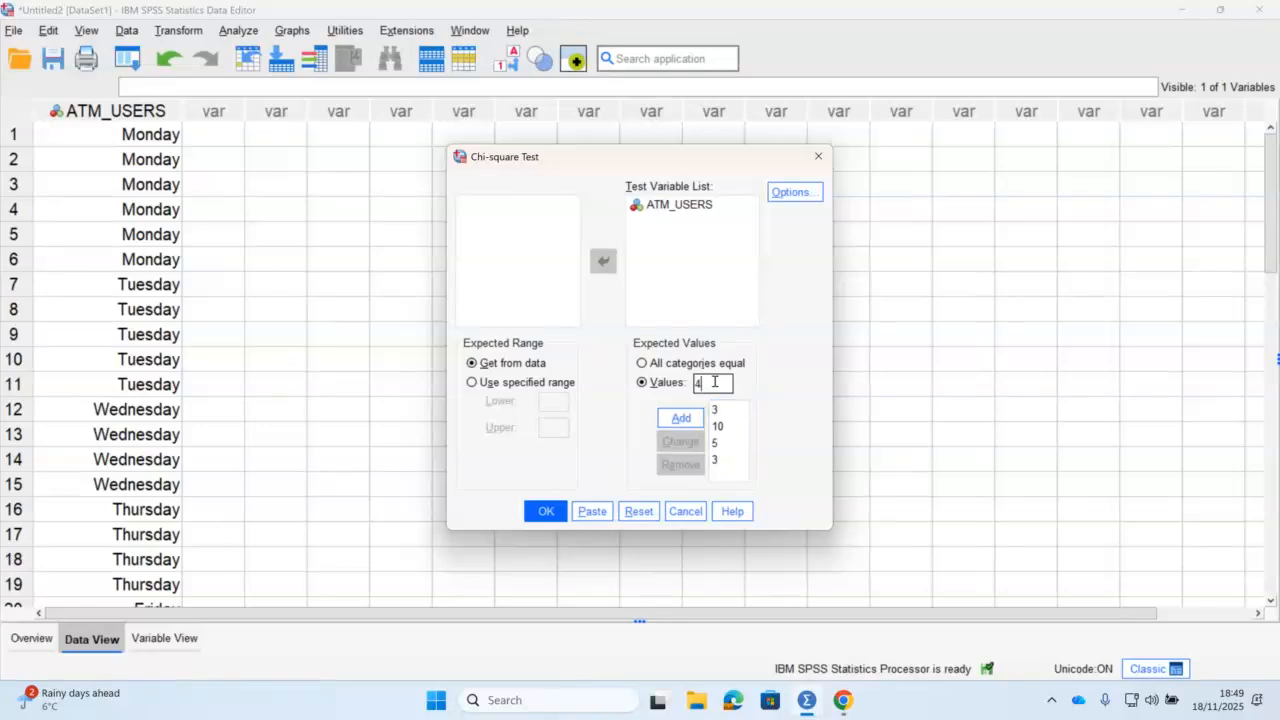
left_click(688, 422)
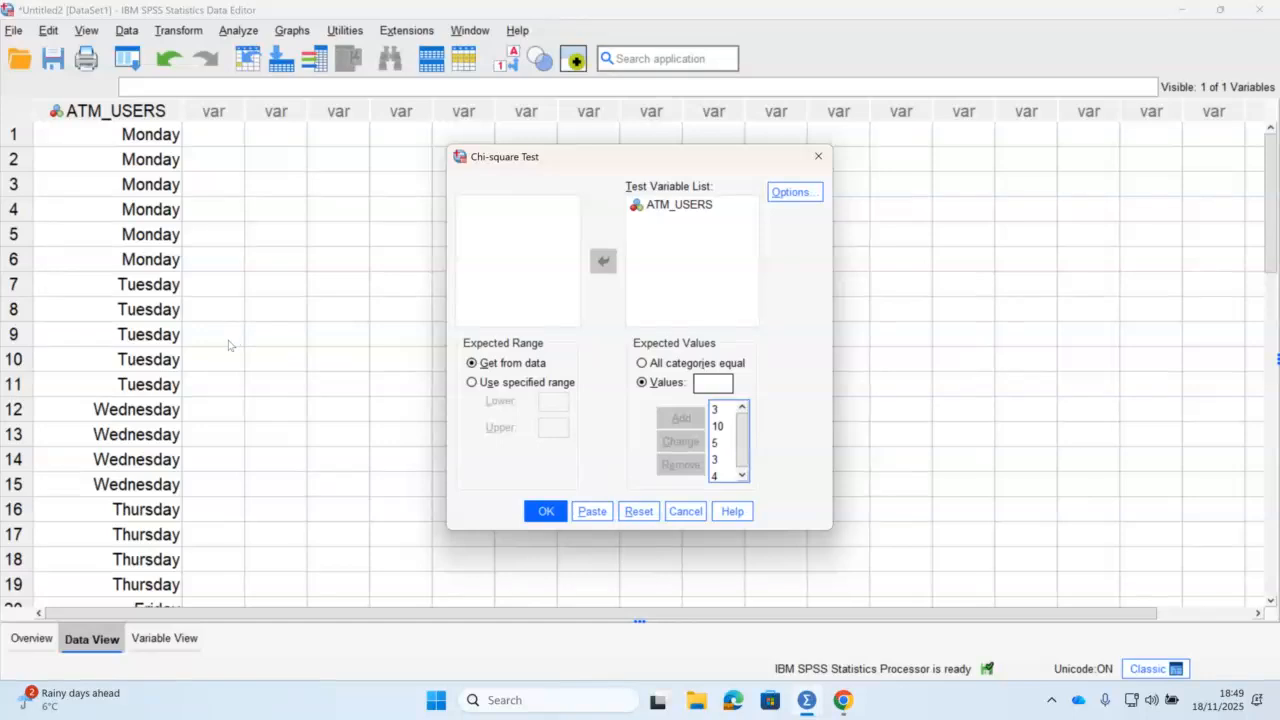
Step: Run the chi-square test with the custom expected values, and close its output without saving
left_click(545, 513)
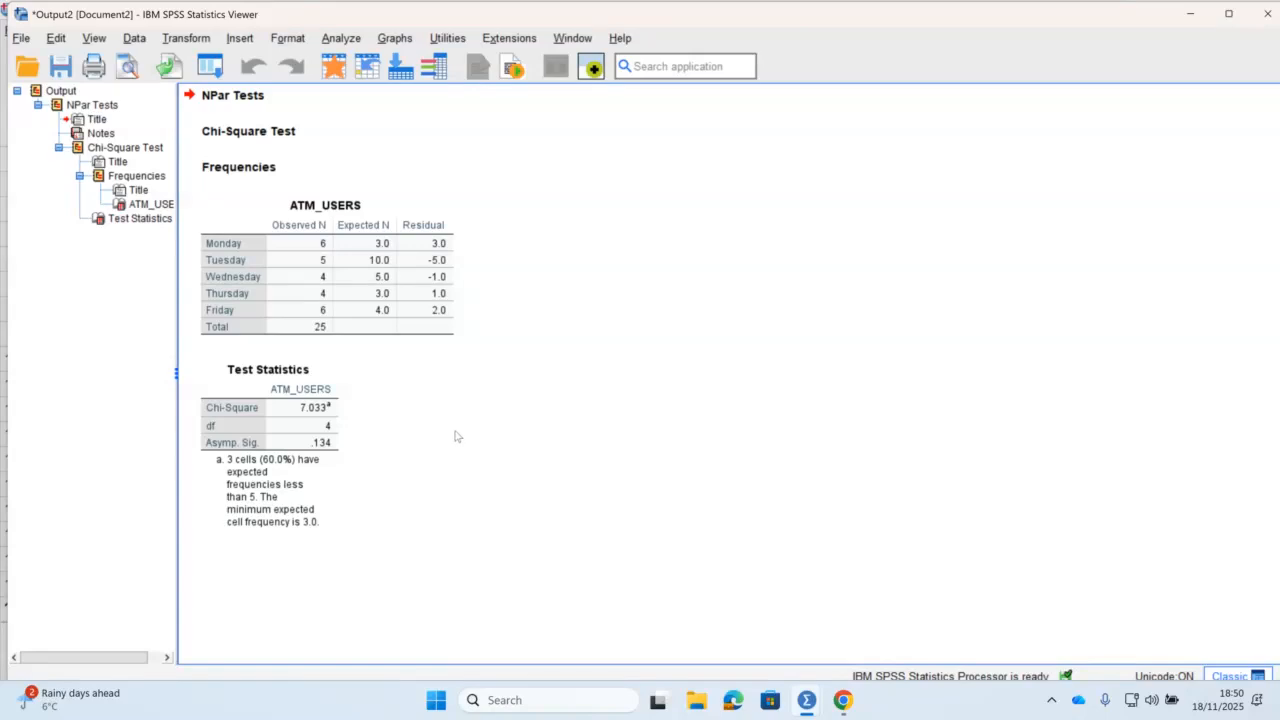
left_click(338, 432)
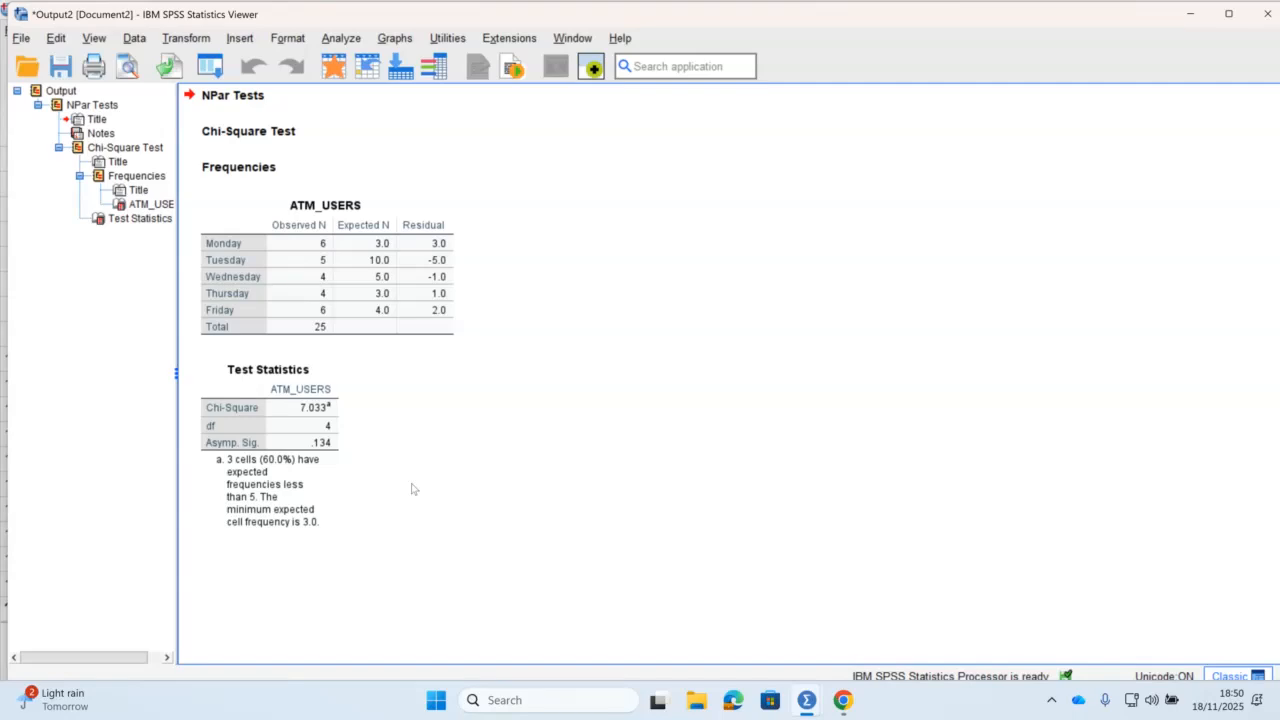
left_click(1268, 20)
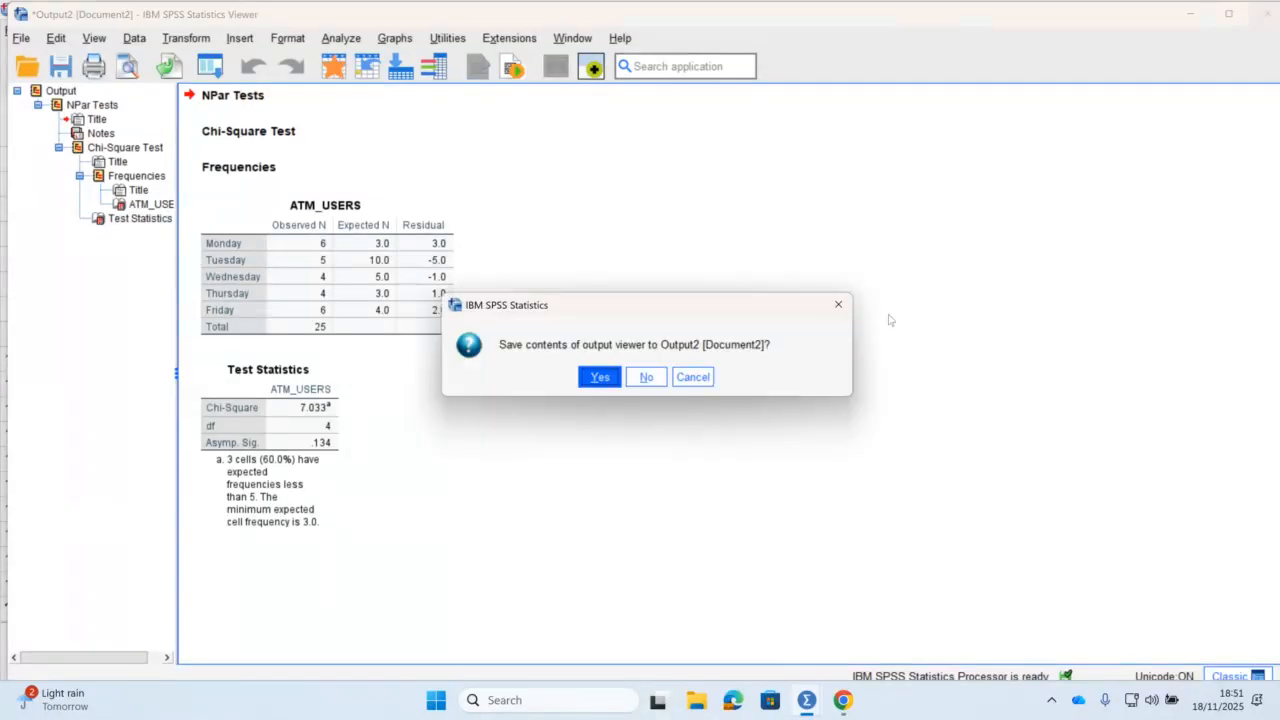
left_click(664, 384)
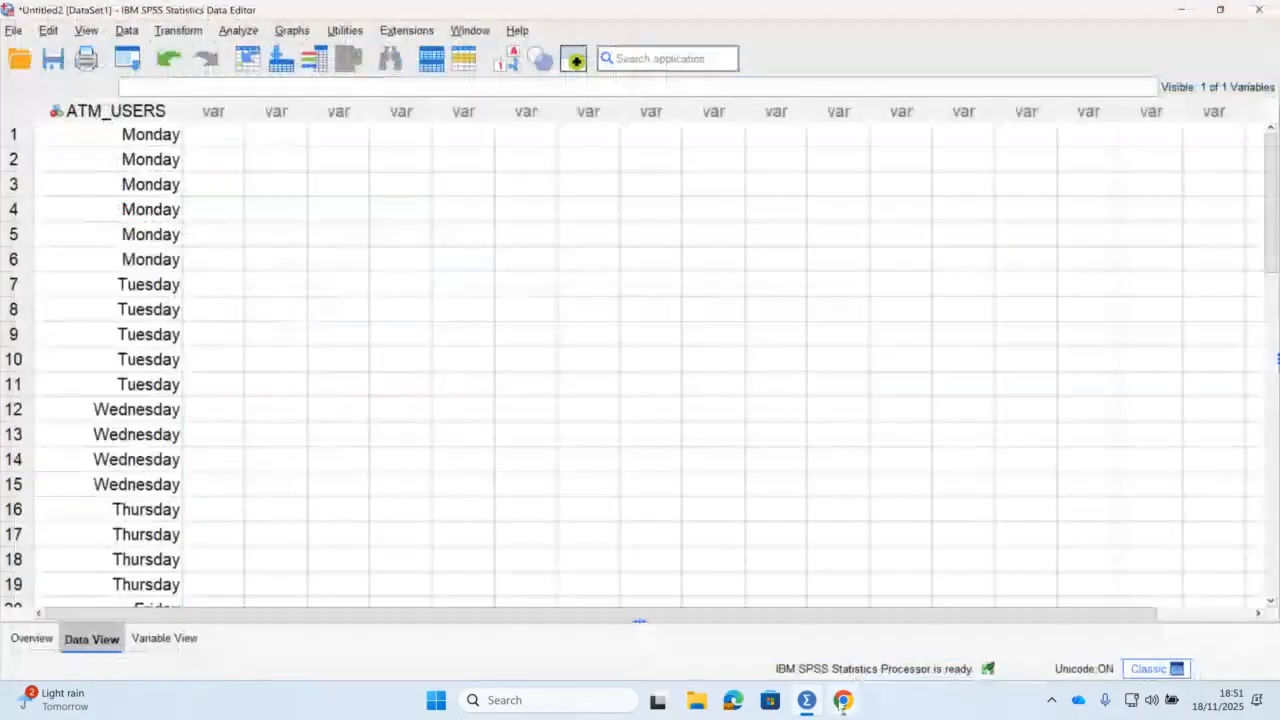
Step: Switch to the MATH 4101 Collaborate session in Chrome and open its session menu
mouse_move(843, 700)
left_click(776, 634)
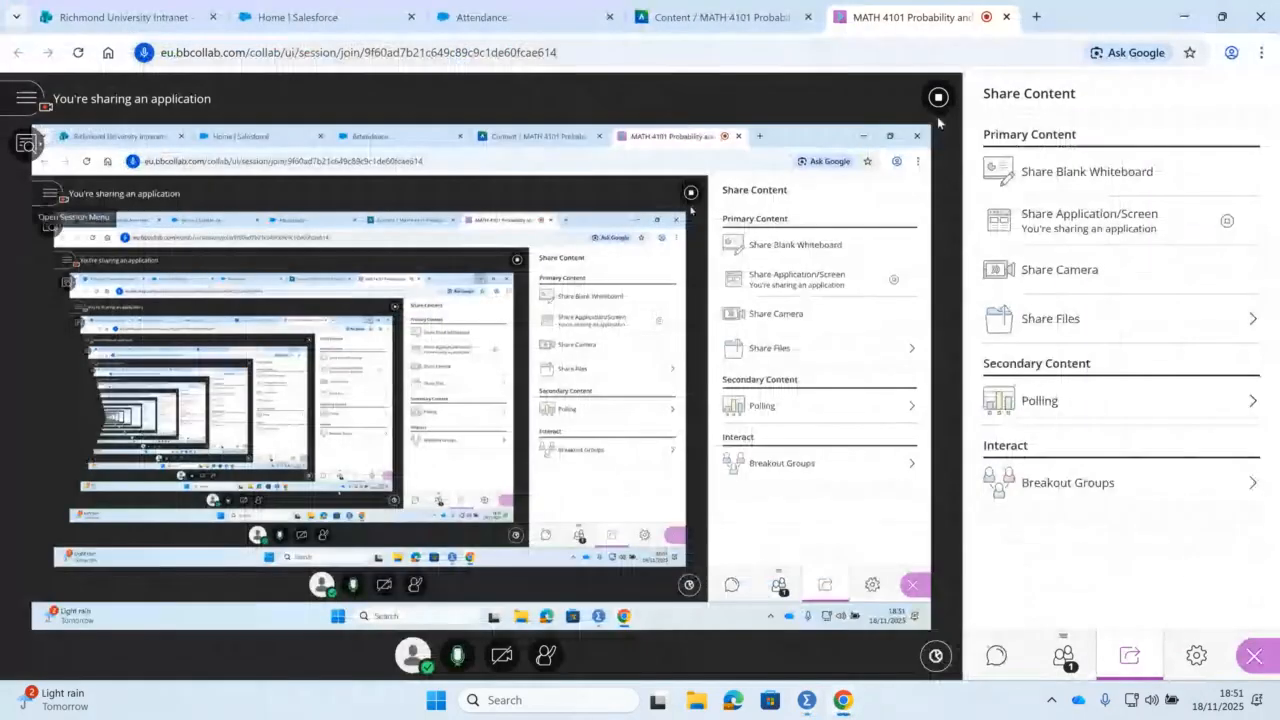
left_click(24, 97)
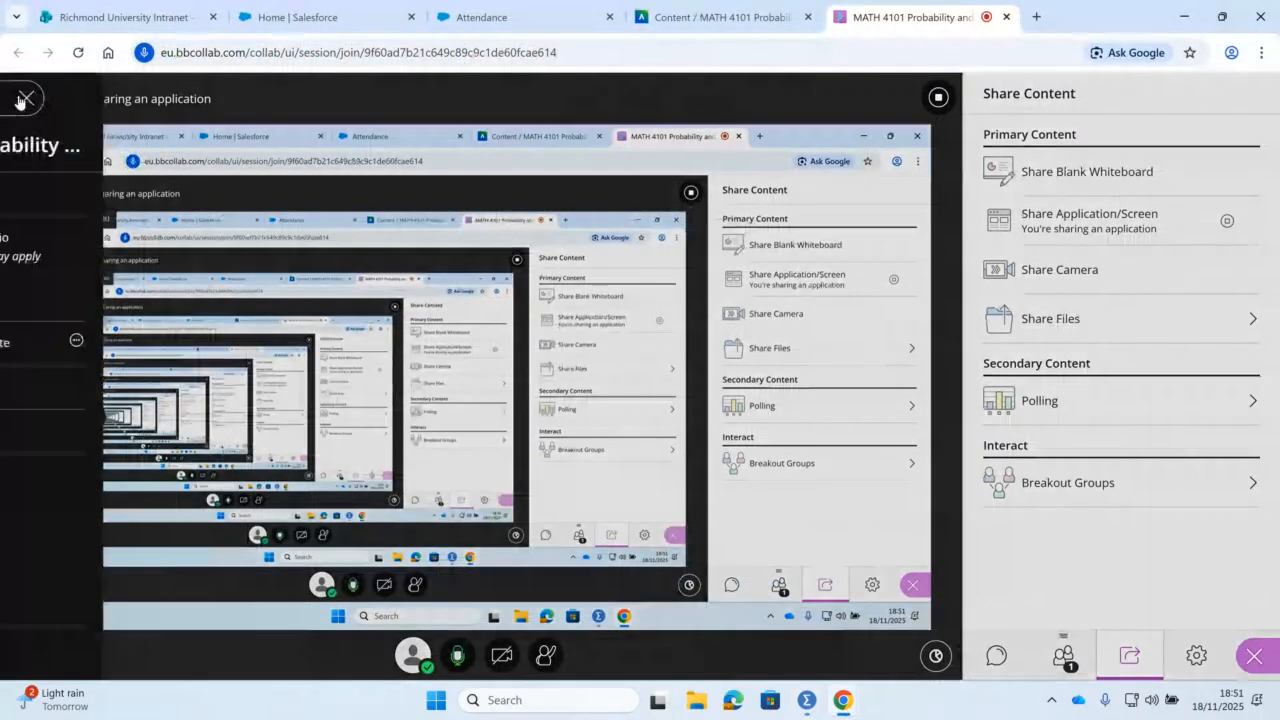